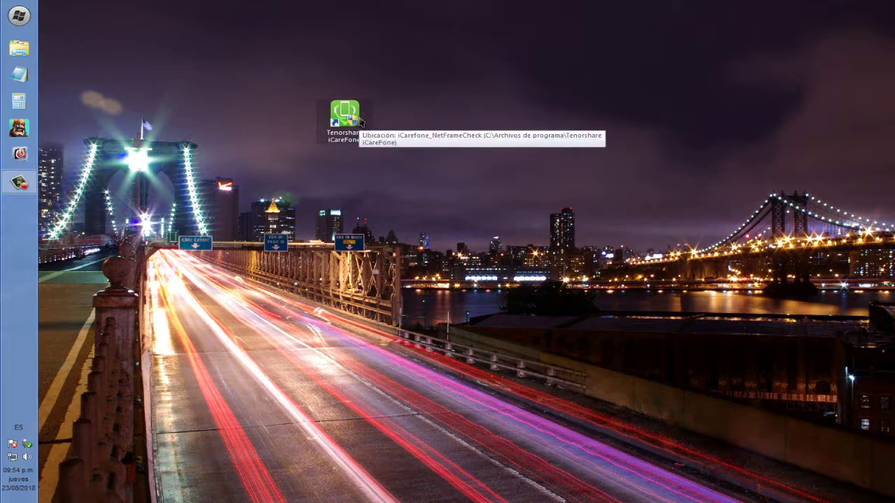
Run Tenorshare iCareFone as administrator from its desktop shortcut and open the contact management for the connected iPad
{"action": "left_click_drag", "start_coordinate": [359, 121], "coordinate": [97, 42]}
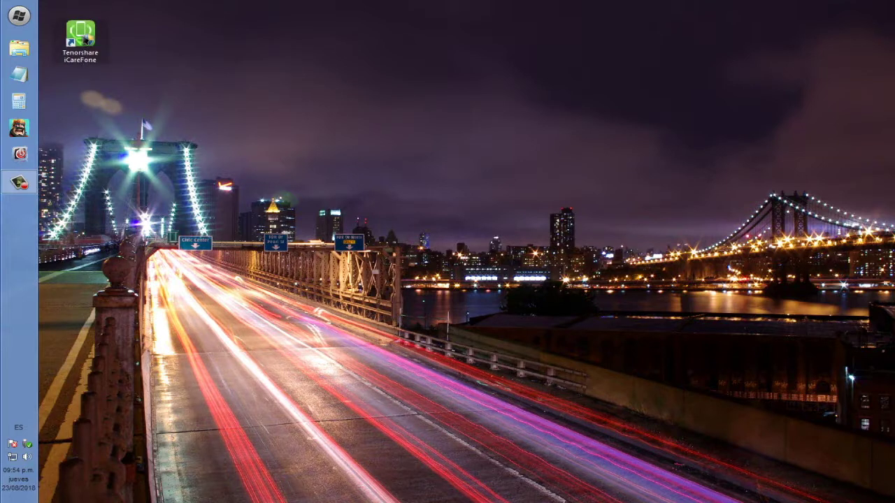
{"action": "right_click", "coordinate": [83, 35]}
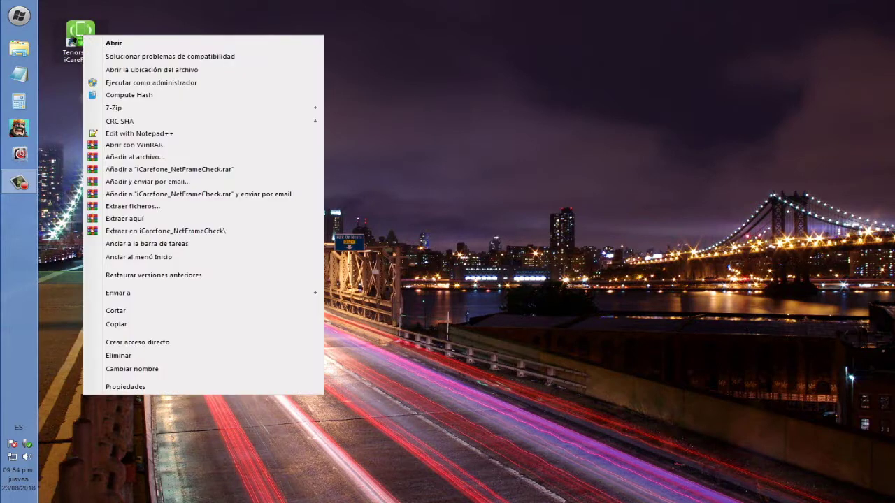
{"action": "left_click", "coordinate": [203, 84]}
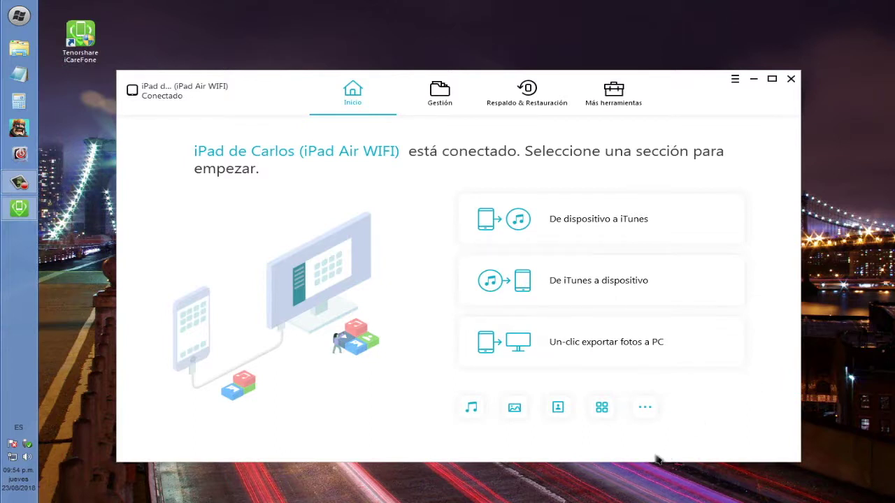
{"action": "left_click", "coordinate": [558, 407]}
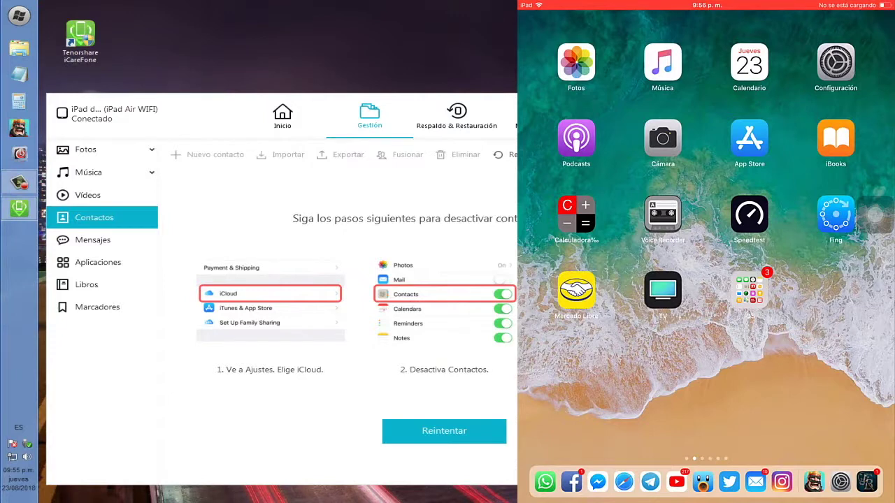
In the iPad's Apple ID settings, turn off iCloud syncing for Contactos and keep the synced contacts on the iPad
{"action": "left_click", "coordinate": [835, 63]}
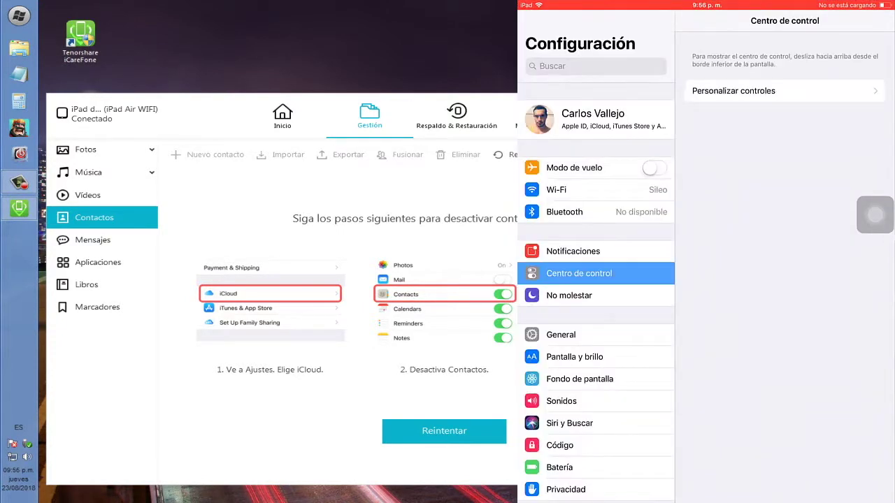
{"action": "left_click", "coordinate": [593, 119]}
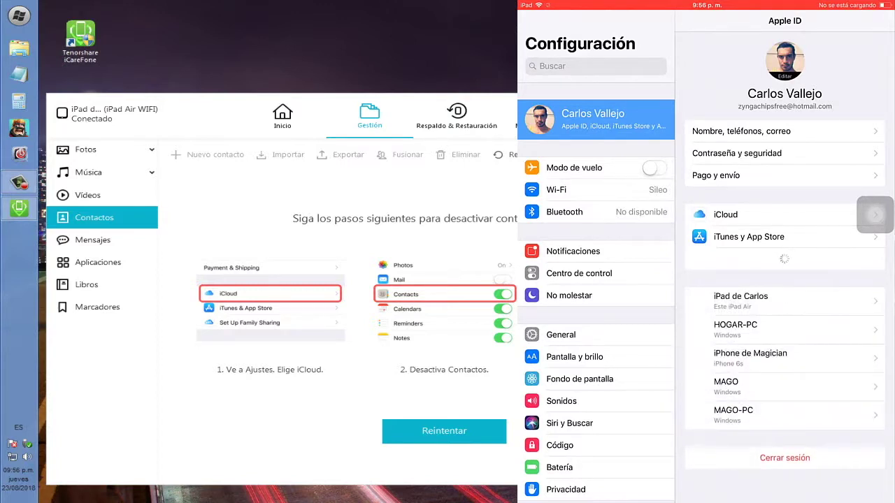
{"action": "left_click", "coordinate": [874, 214]}
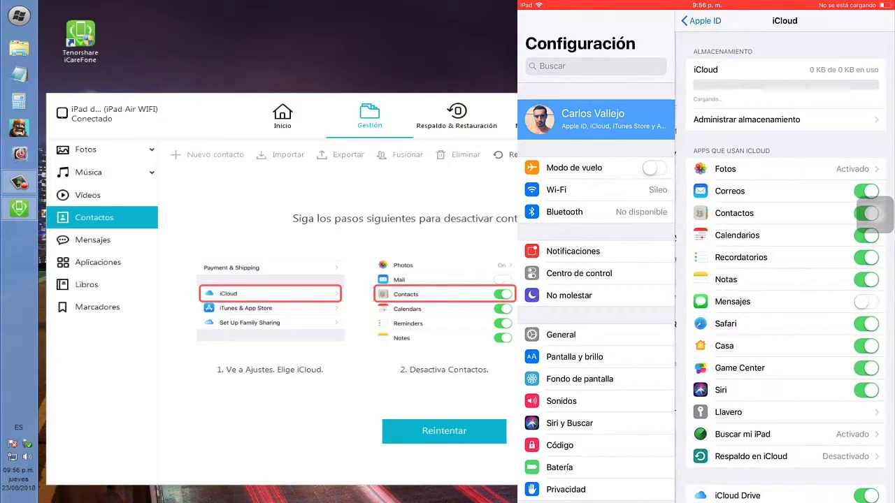
{"action": "left_click_drag", "start_coordinate": [875, 213], "coordinate": [875, 316]}
{"action": "left_click", "coordinate": [865, 214]}
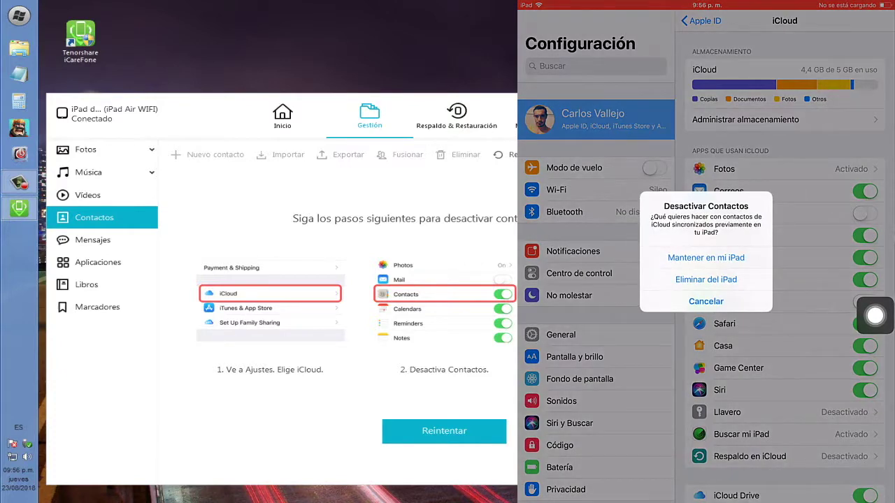
{"action": "left_click", "coordinate": [705, 257]}
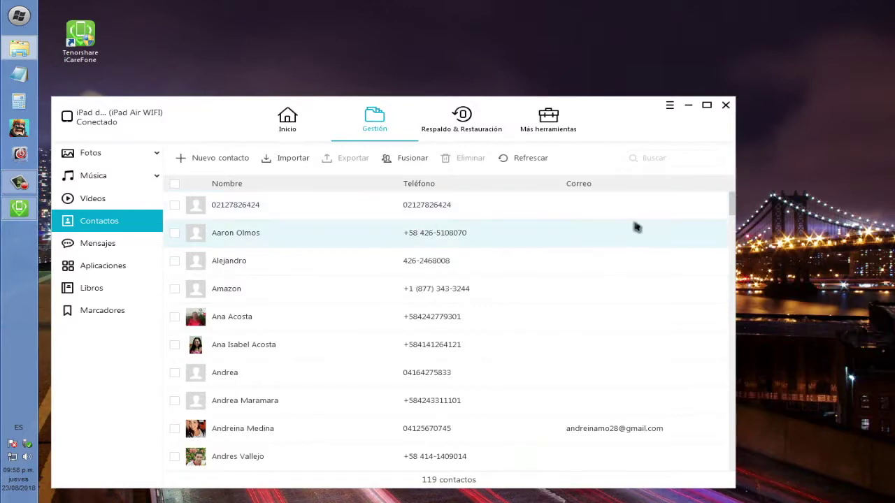
Look through the iPad's contact list and view the details of one contact with a photo
{"action": "mouse_move", "coordinate": [733, 207]}
{"action": "left_mouse_down"}
{"action": "mouse_move", "coordinate": [723, 468]}
{"action": "mouse_move", "coordinate": [725, 203]}
{"action": "left_mouse_up"}
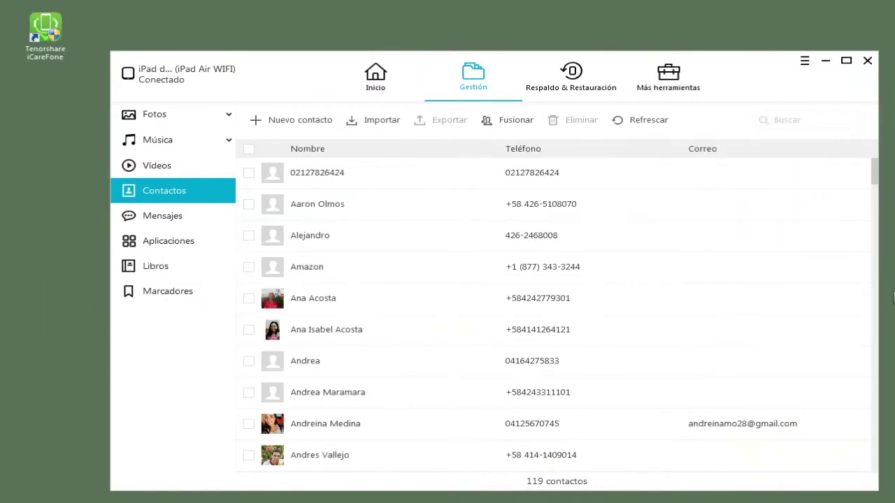
{"action": "scroll", "coordinate": [859, 174], "scroll_direction": "down", "scroll_amount": 4}
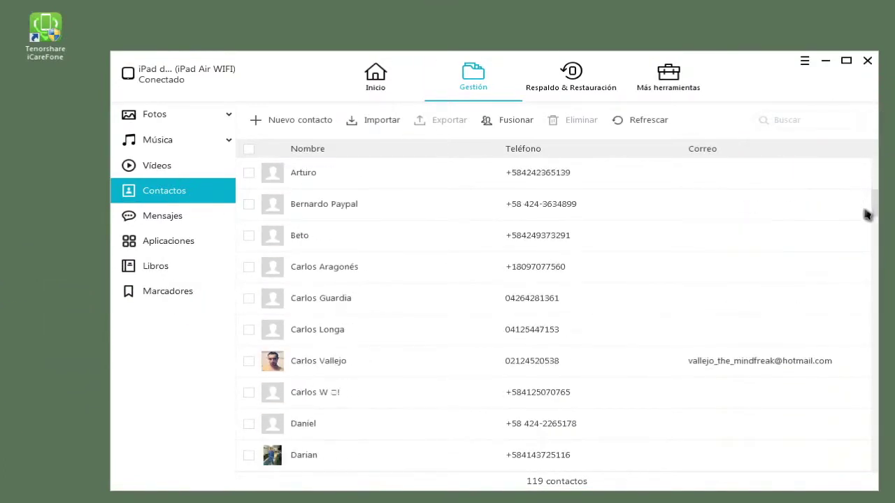
{"action": "left_click_drag", "start_coordinate": [867, 215], "coordinate": [866, 230]}
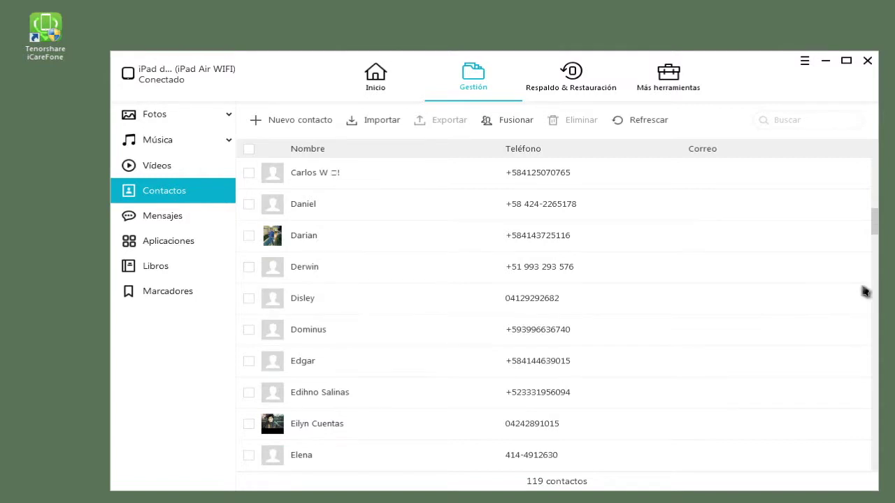
{"action": "left_click", "coordinate": [342, 237]}
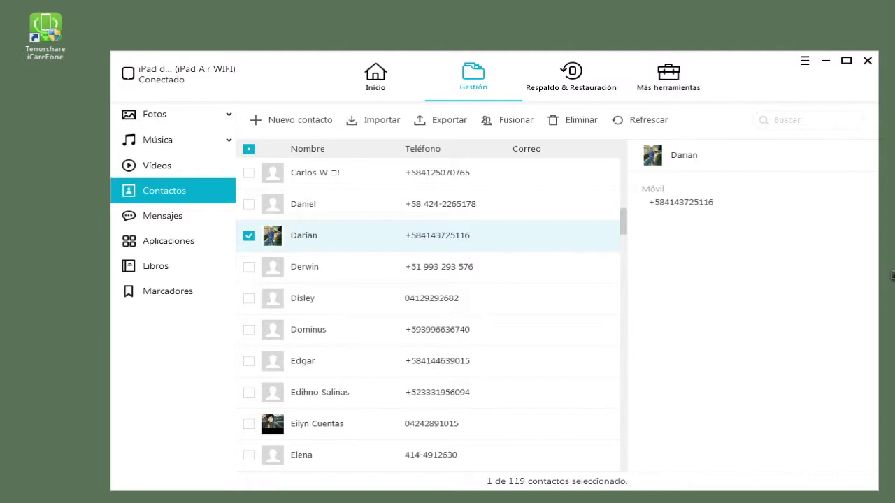
Start a new contact named Ejemplo Contacto 1 with company Tenorshare, a home phone number and the note "Contacto de ejemplo"
{"action": "left_click", "coordinate": [326, 132]}
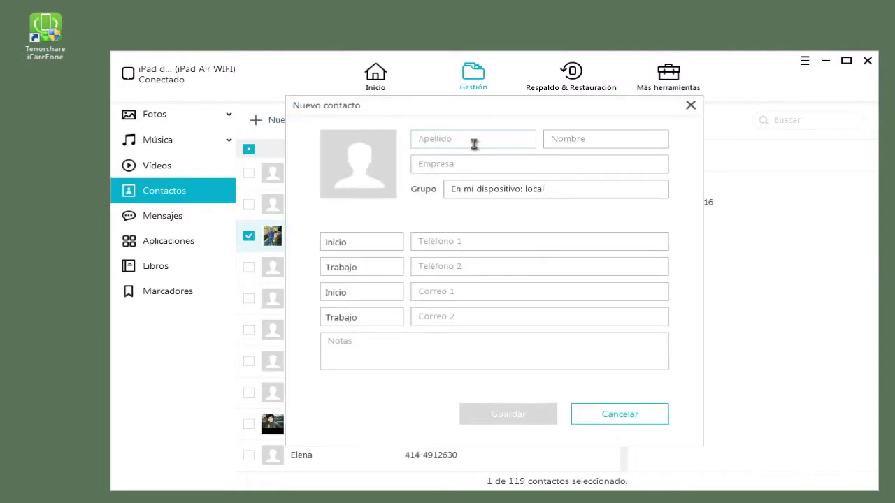
{"action": "type", "text": "EContacto 1"}
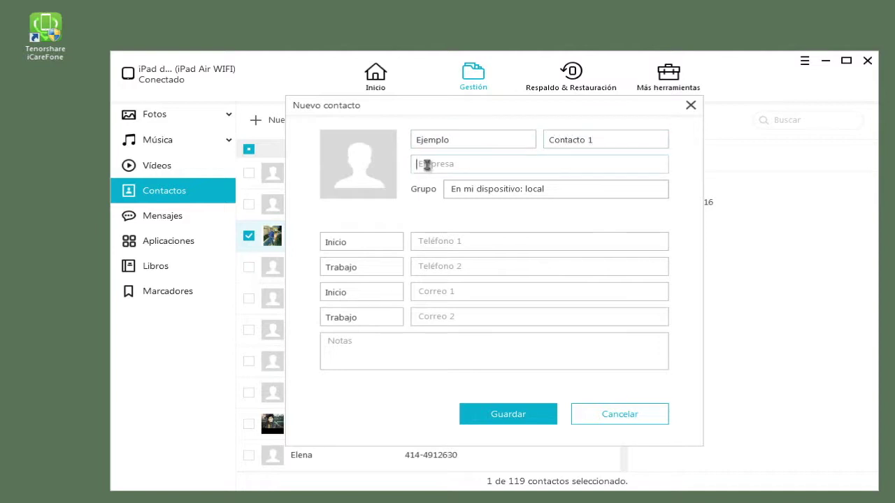
{"action": "left_click", "coordinate": [426, 165]}
{"action": "type", "text": "Tenorshare"}
{"action": "left_click", "coordinate": [431, 241]}
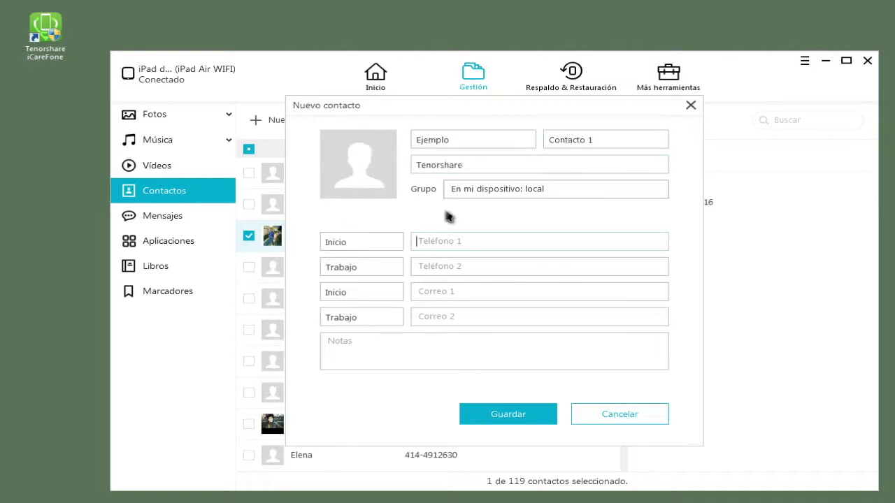
{"action": "type", "text": "+555555555"}
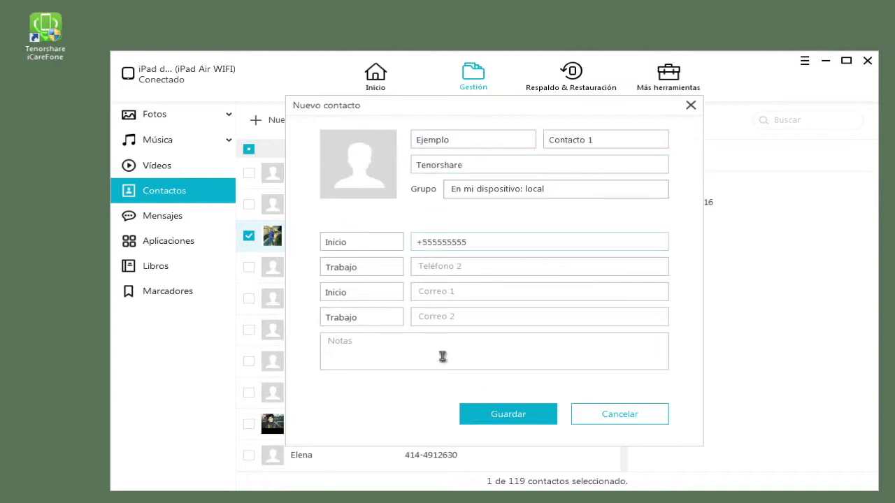
{"action": "left_click", "coordinate": [442, 357]}
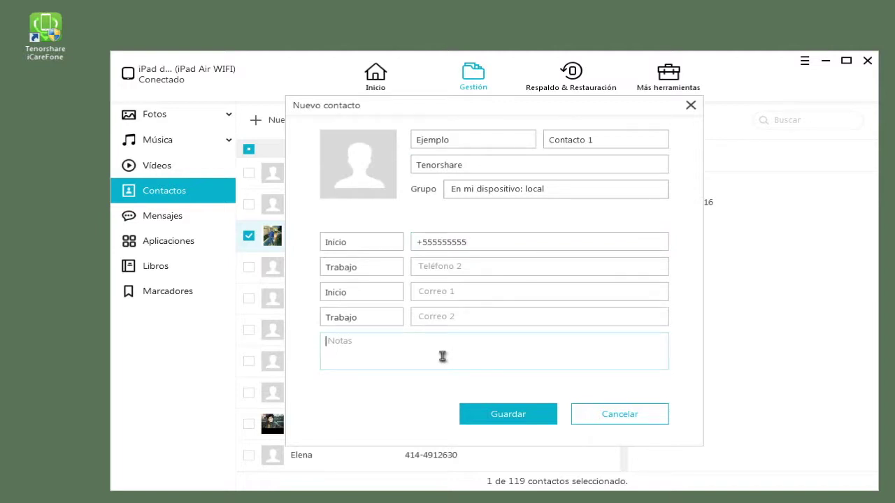
{"action": "type", "text": "Contacto de ejemplo"}
Use the daisy picture Crazytut0s (11).jpg as the new contact's photo and save the contact
{"action": "left_click", "coordinate": [356, 158]}
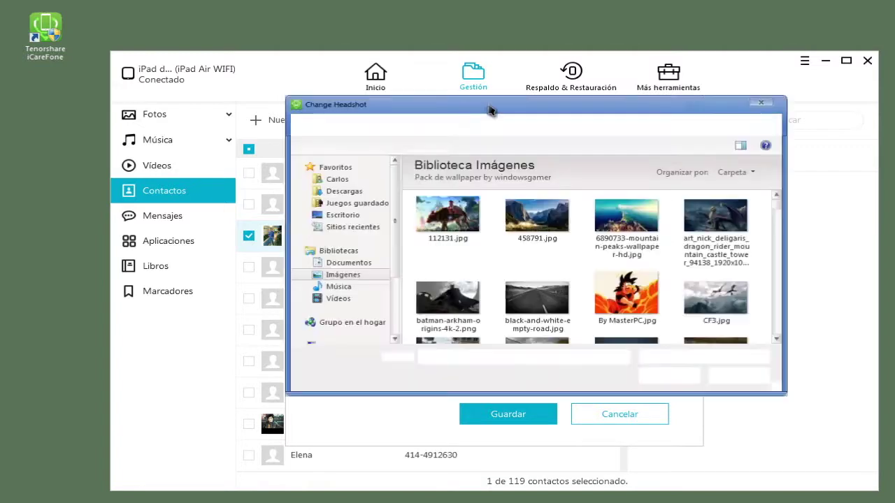
{"action": "left_click", "coordinate": [778, 231]}
{"action": "left_click", "coordinate": [778, 232]}
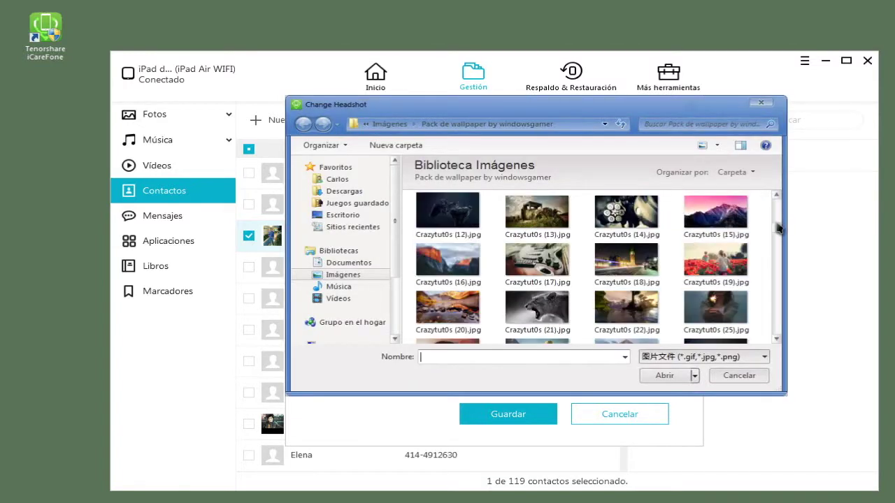
{"action": "left_click", "coordinate": [778, 234]}
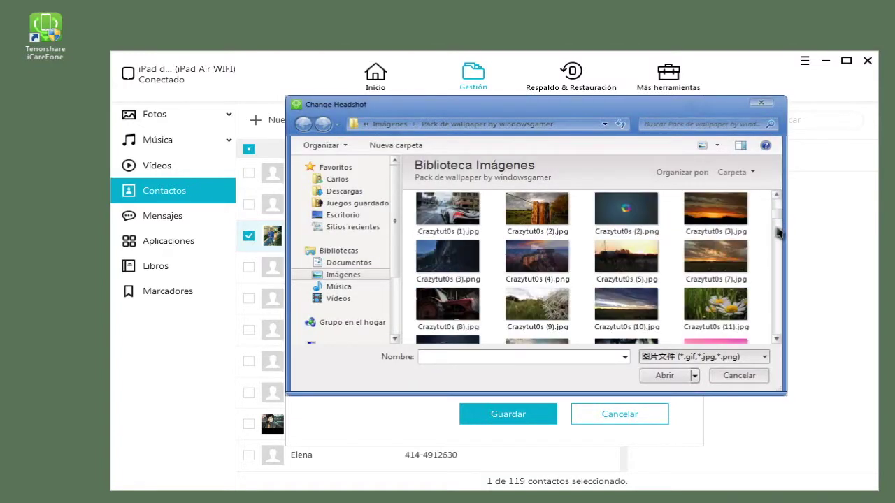
{"action": "double_click", "coordinate": [735, 314]}
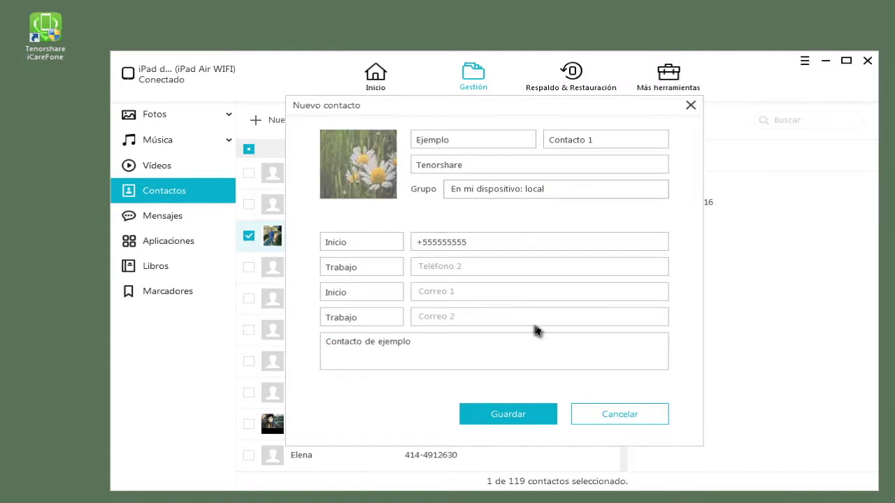
{"action": "left_click", "coordinate": [539, 415]}
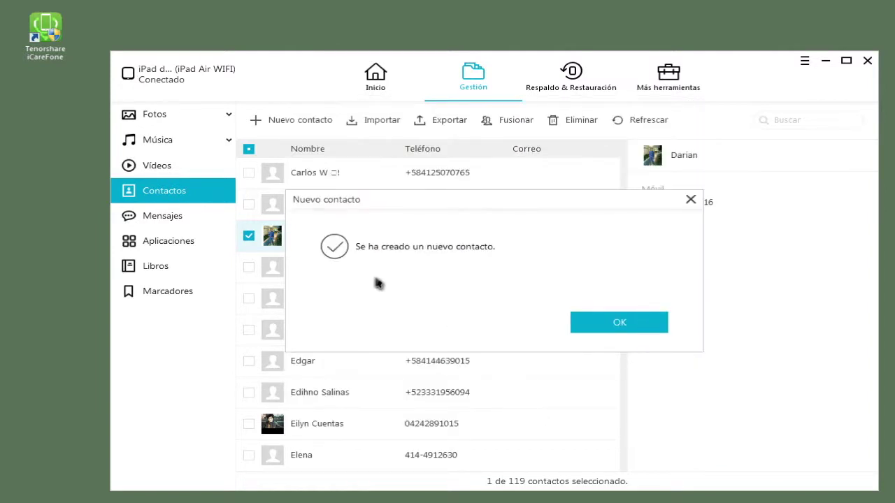
{"action": "left_click", "coordinate": [641, 333]}
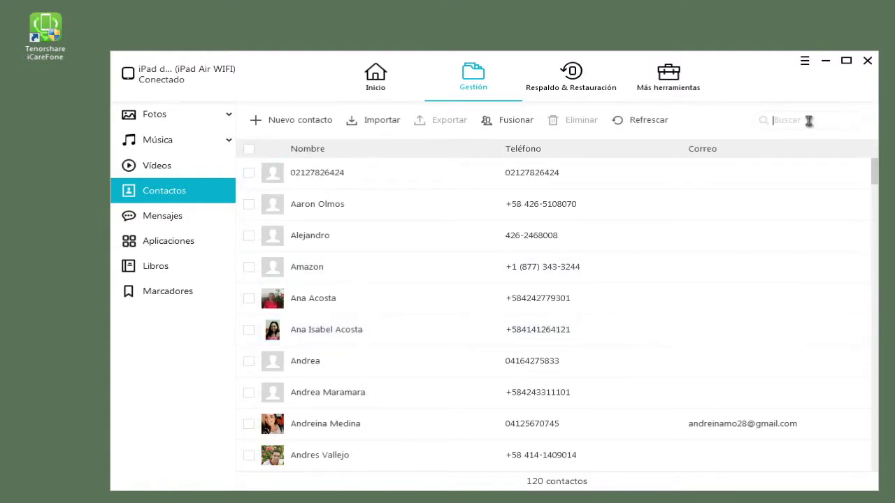
Search the contacts for "ejemplo" and export Ejemplo Contacto 1 as a vCard file to Escritorio
{"action": "type", "text": "ejemplo"}
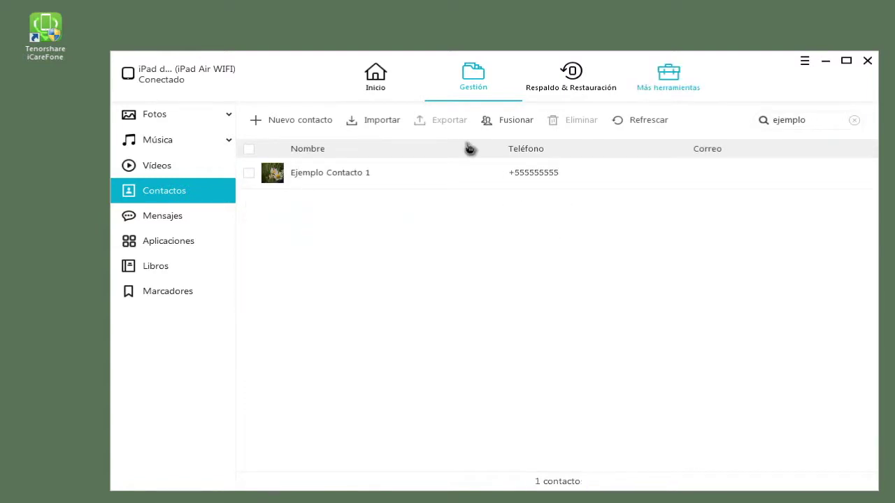
{"action": "left_click", "coordinate": [365, 181]}
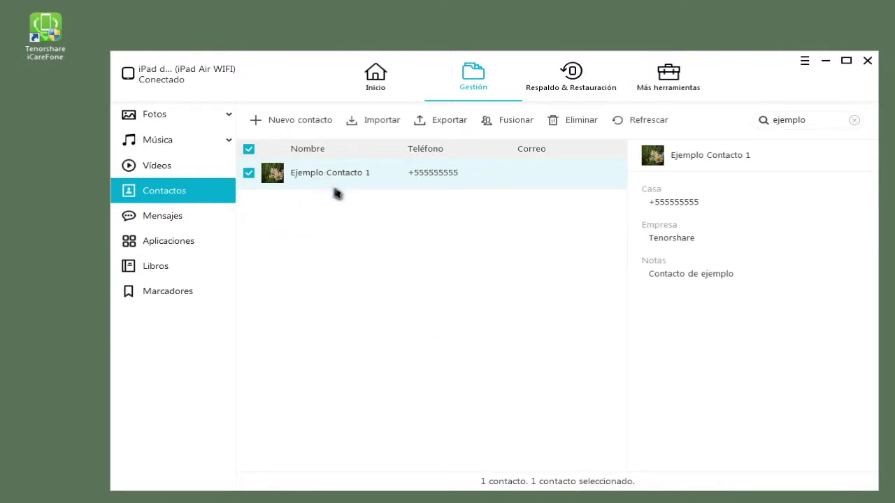
{"action": "left_click", "coordinate": [445, 128]}
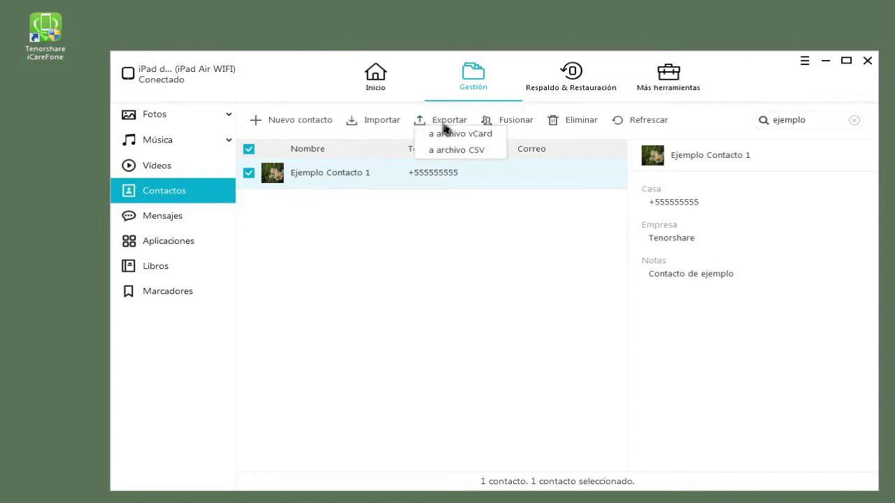
{"action": "left_click", "coordinate": [495, 139]}
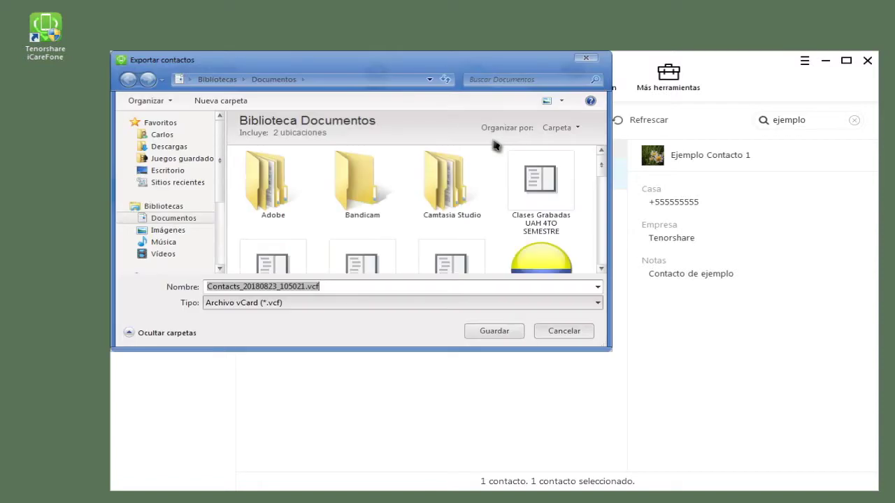
{"action": "left_click", "coordinate": [189, 172]}
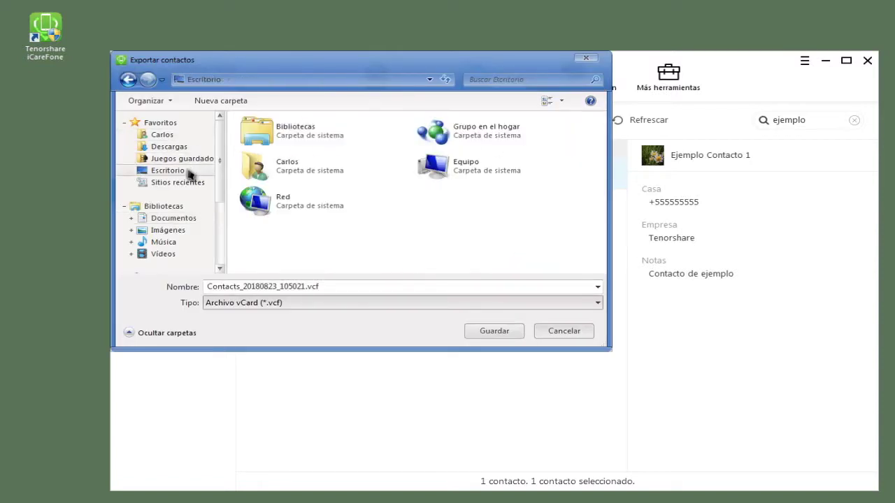
{"action": "left_click", "coordinate": [494, 331]}
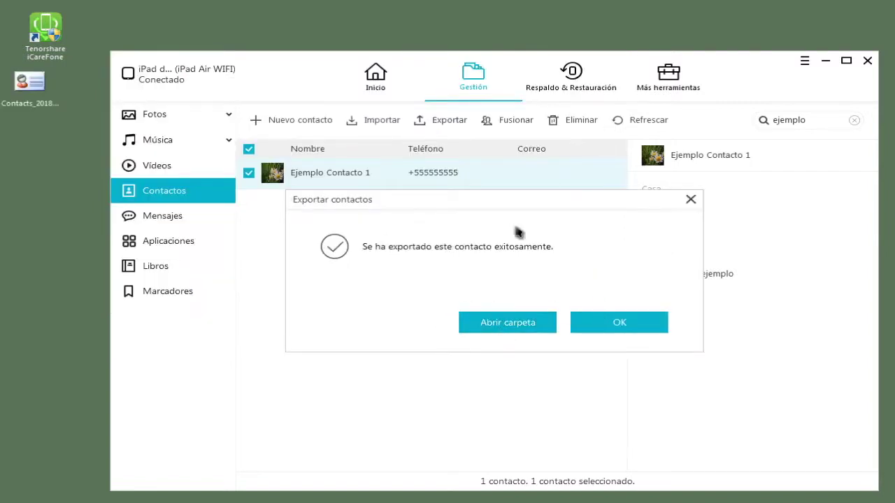
{"action": "left_click", "coordinate": [592, 323]}
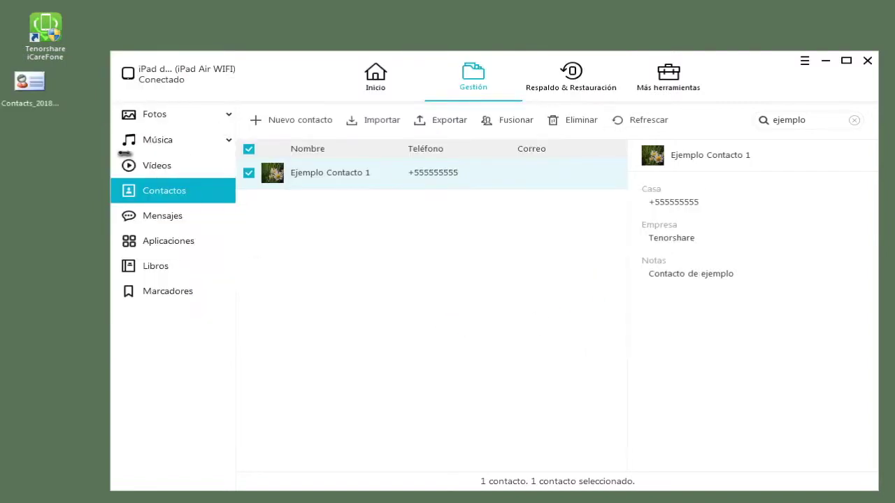
{"action": "left_click_drag", "start_coordinate": [39, 104], "coordinate": [62, 123]}
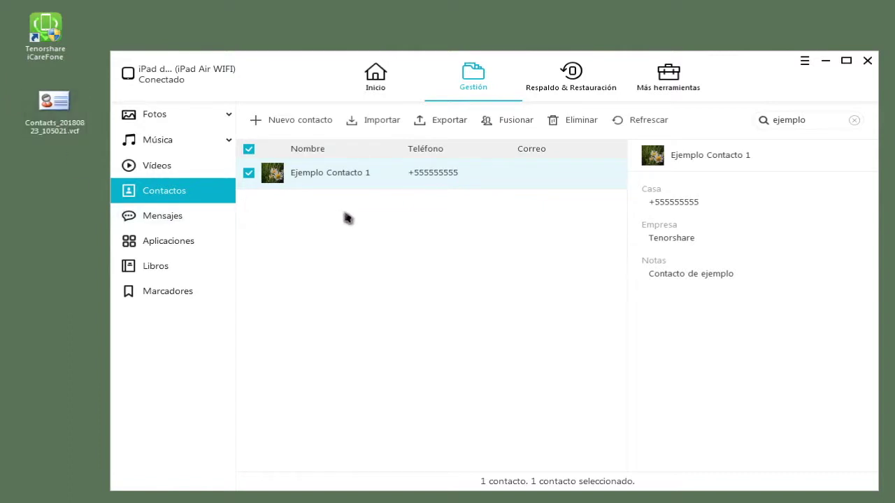
Export the selected Ejemplo Contacto 1 as a CSV file to Escritorio and place its desktop icon below the vCard file
{"action": "left_click", "coordinate": [449, 124]}
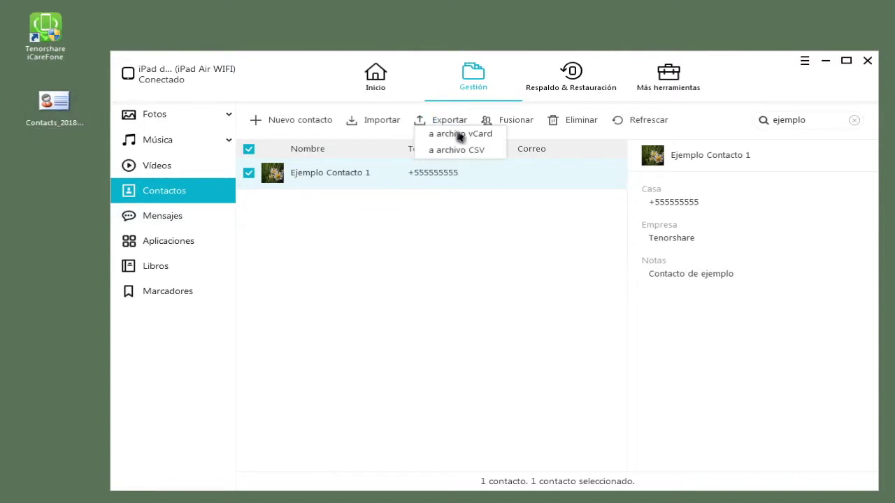
{"action": "left_click", "coordinate": [474, 151]}
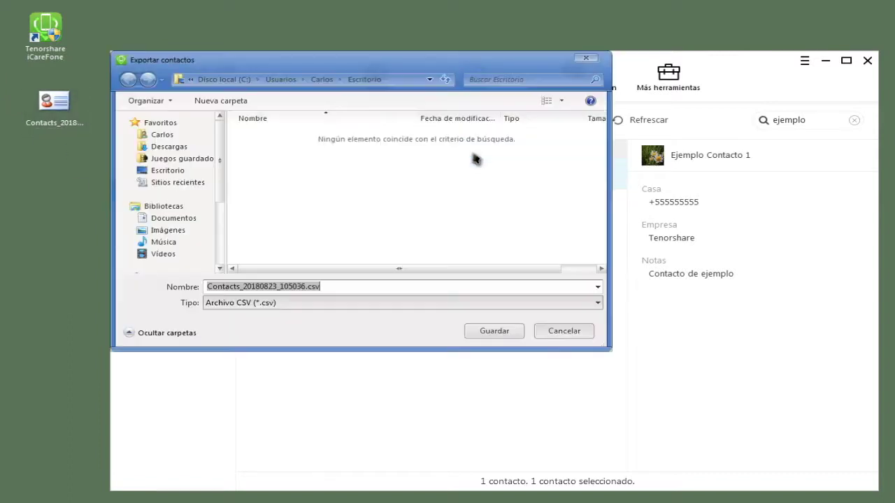
{"action": "left_click", "coordinate": [183, 170]}
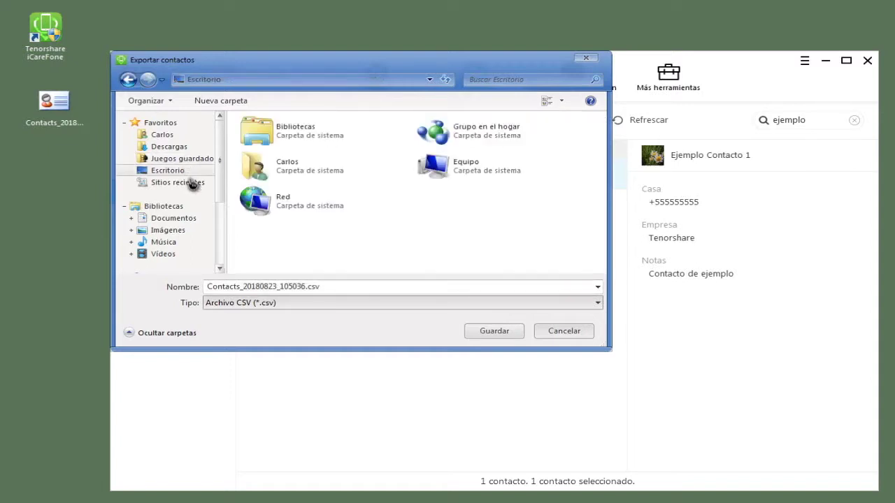
{"action": "left_click", "coordinate": [492, 333]}
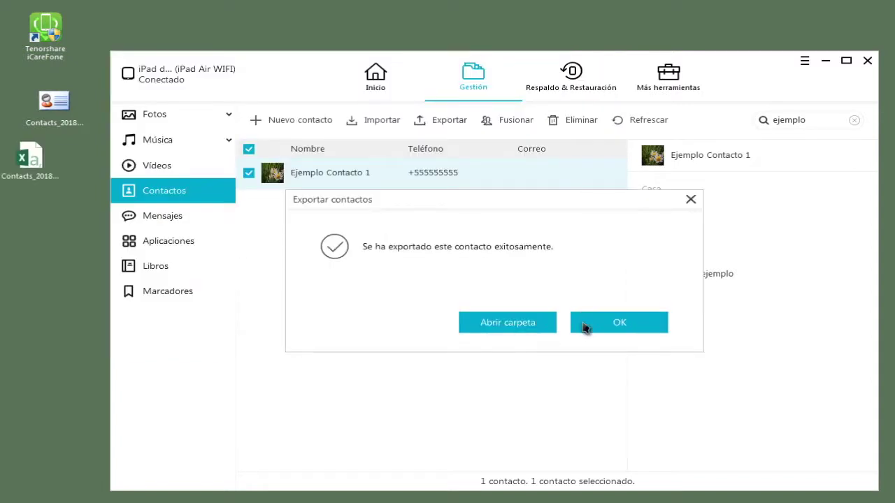
{"action": "left_click", "coordinate": [585, 325]}
{"action": "left_click_drag", "start_coordinate": [53, 180], "coordinate": [58, 187]}
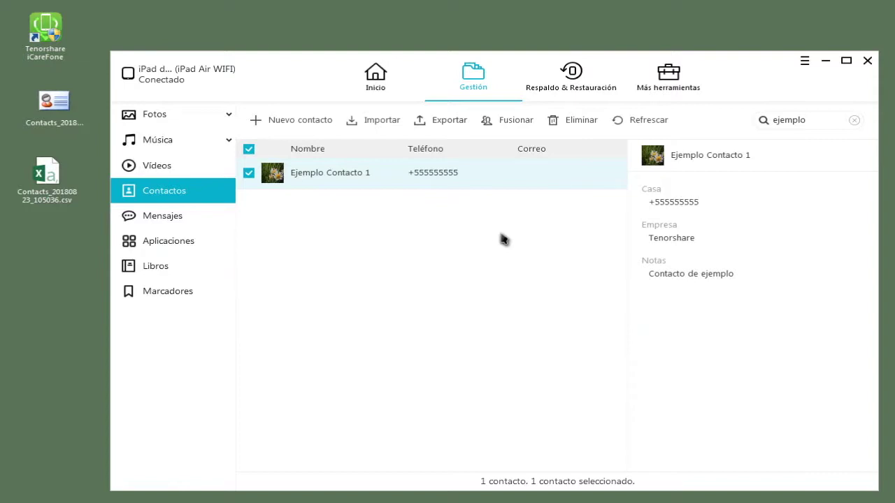
Delete Ejemplo Contacto 1 from the iPad and clear the contact search
{"action": "left_click", "coordinate": [572, 125]}
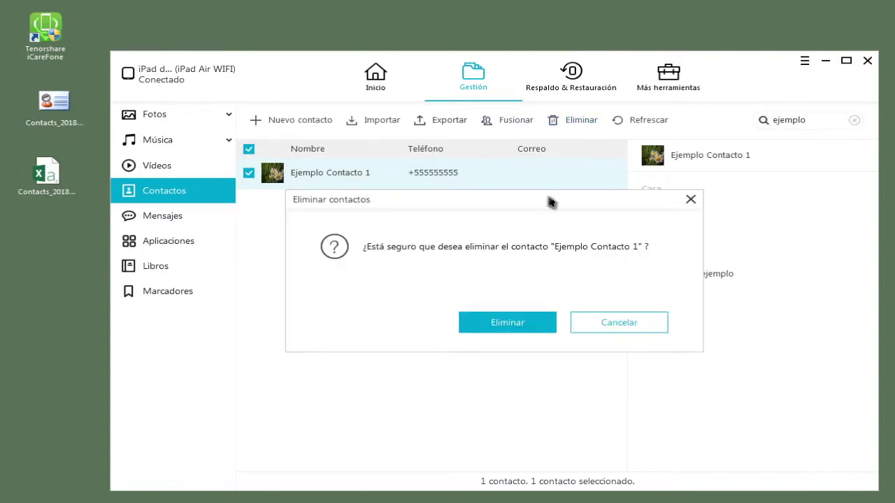
{"action": "left_click", "coordinate": [509, 323]}
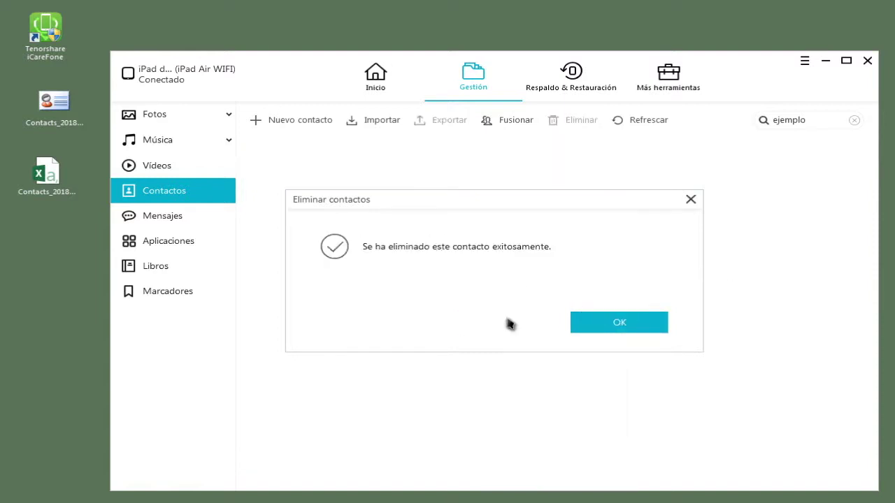
{"action": "left_click", "coordinate": [599, 328]}
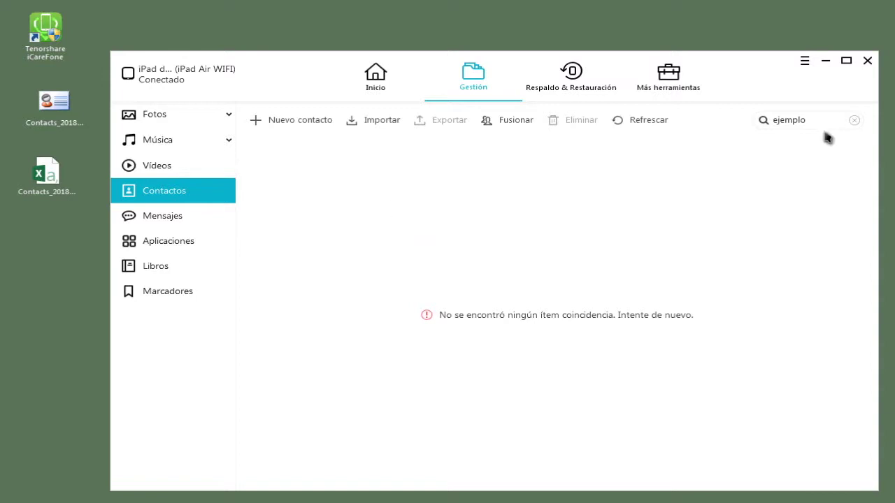
{"action": "left_click", "coordinate": [854, 121]}
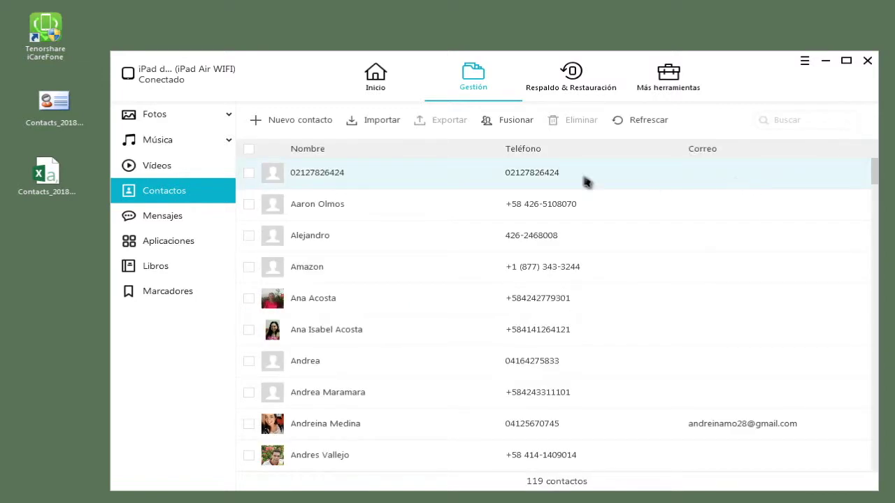
Import the contact file Contacts_20180823_105036.csv from Escritorio
{"action": "left_click", "coordinate": [382, 126]}
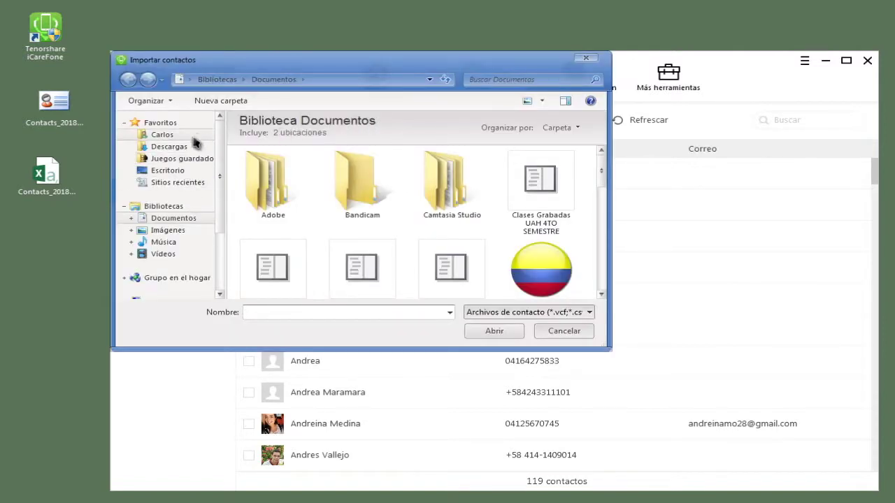
{"action": "left_click", "coordinate": [180, 172]}
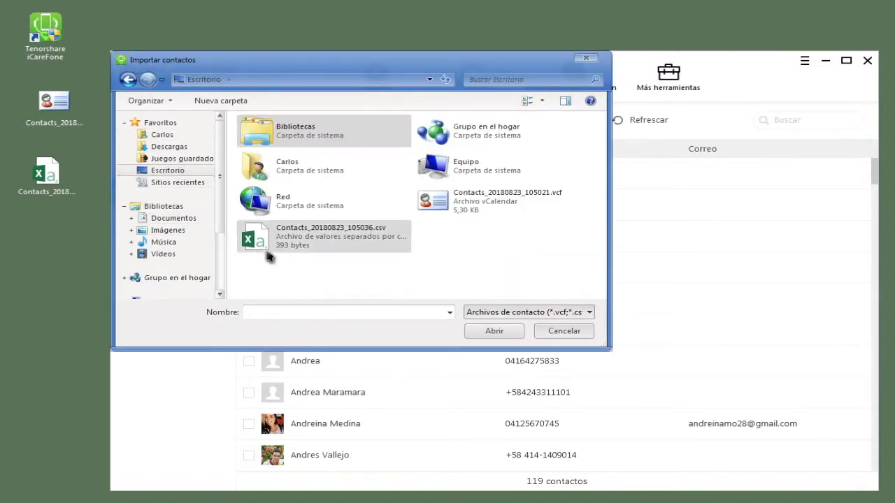
{"action": "left_click", "coordinate": [495, 211]}
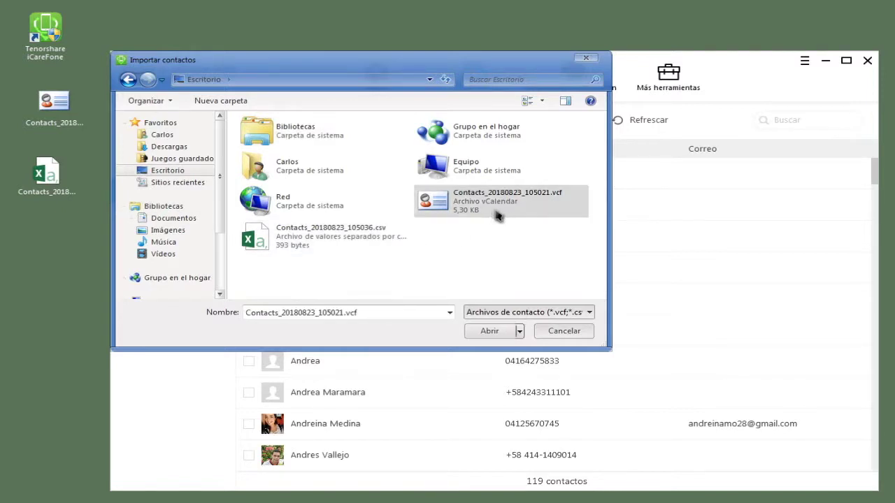
{"action": "left_click", "coordinate": [345, 249]}
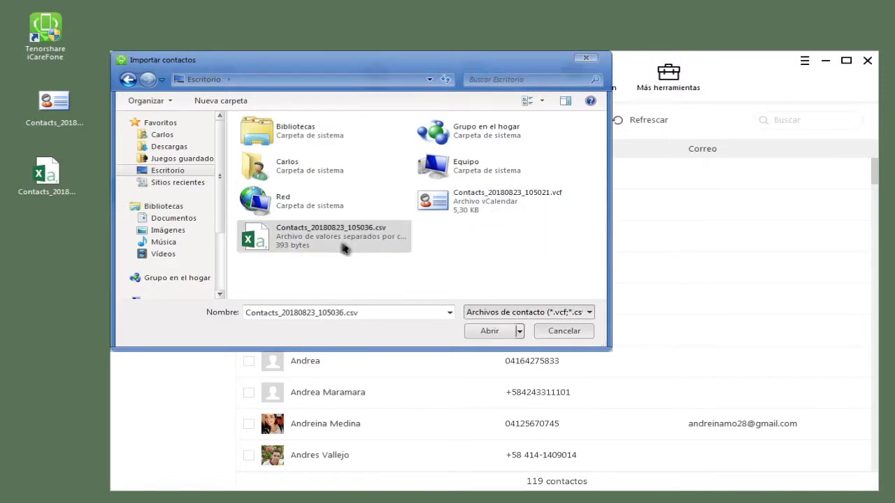
{"action": "left_click", "coordinate": [506, 330]}
{"action": "left_click", "coordinate": [602, 325]}
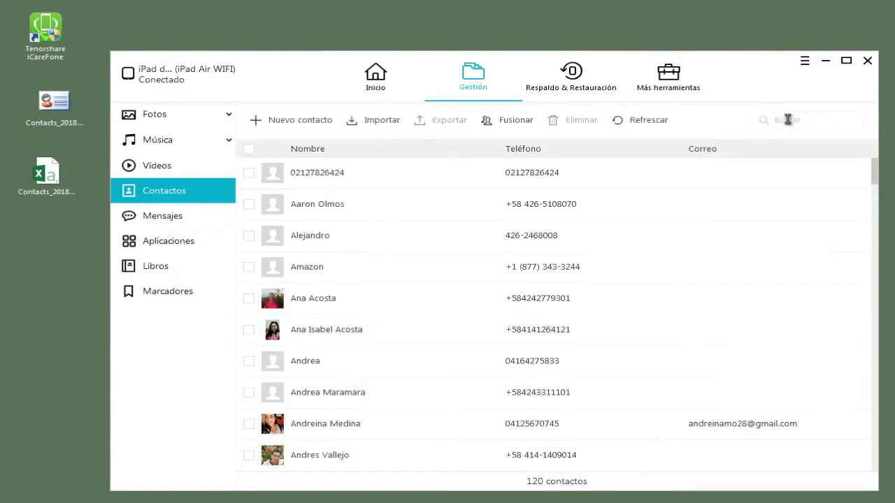
Search the contacts for "ejemplo", view the imported Ejemplo Contacto 1 and delete it
{"action": "type", "text": "ejemplo"}
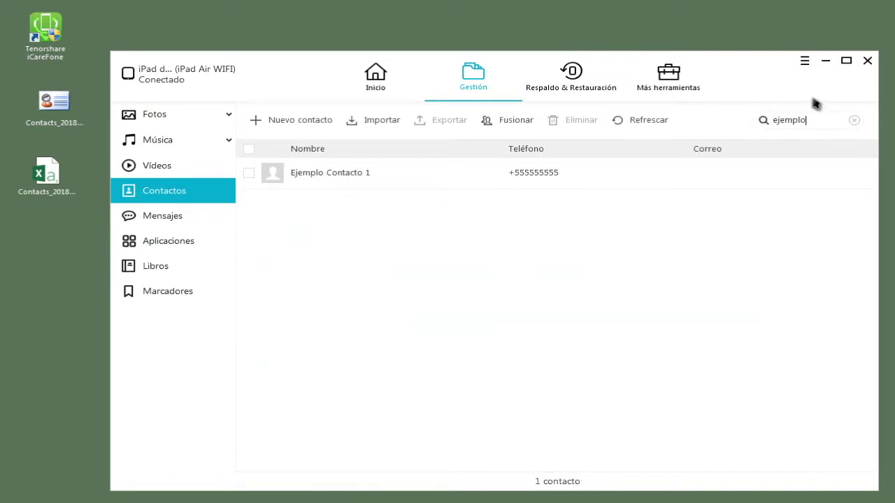
{"action": "left_click", "coordinate": [594, 186]}
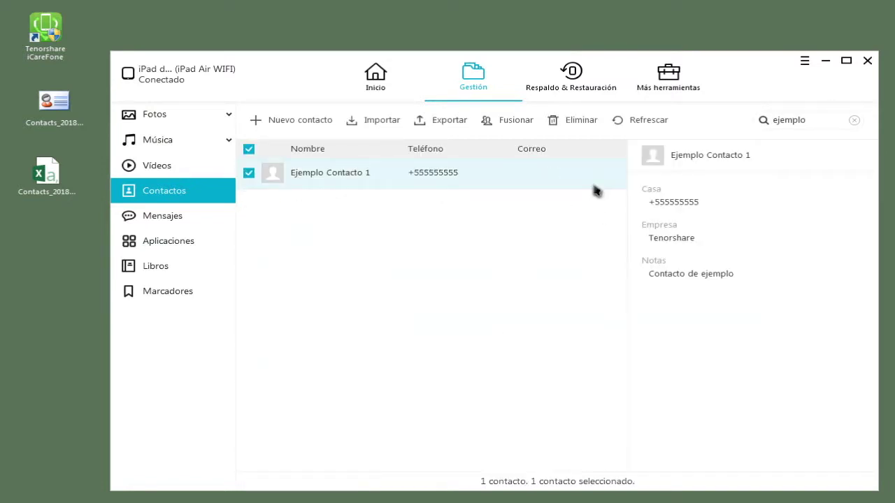
{"action": "key", "text": "Delete"}
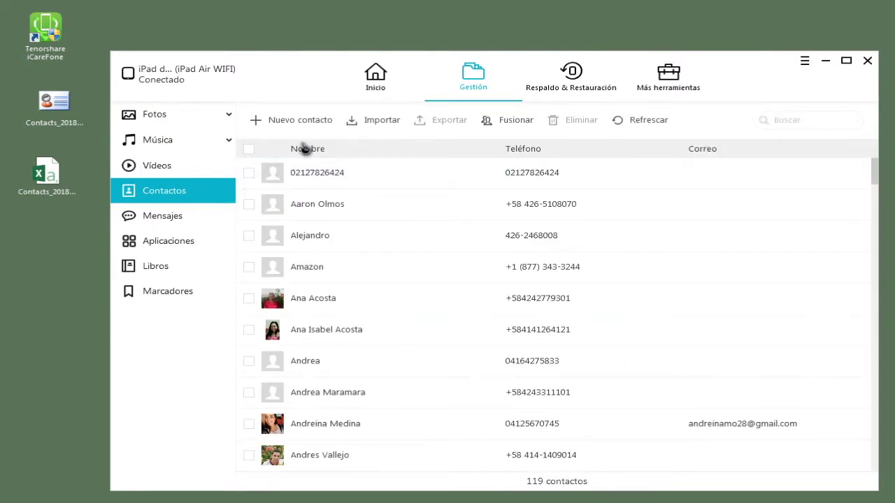
Import the vCard file Contacts_20180823_105021.vcf from Escritorio into the iPad's contacts
{"action": "left_click", "coordinate": [394, 126]}
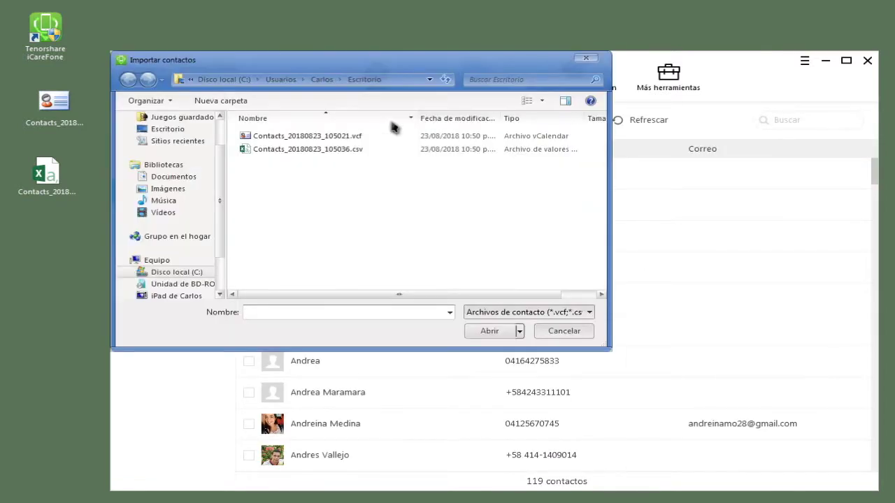
{"action": "left_click", "coordinate": [338, 140]}
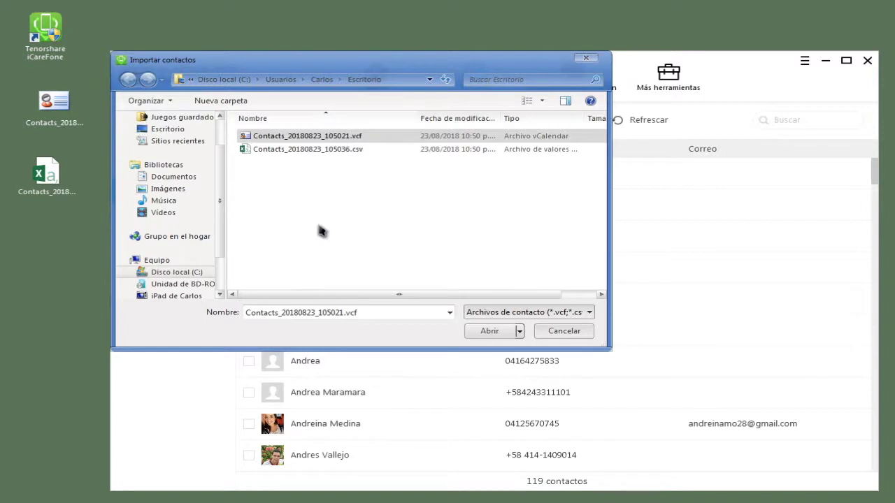
{"action": "left_click", "coordinate": [479, 331]}
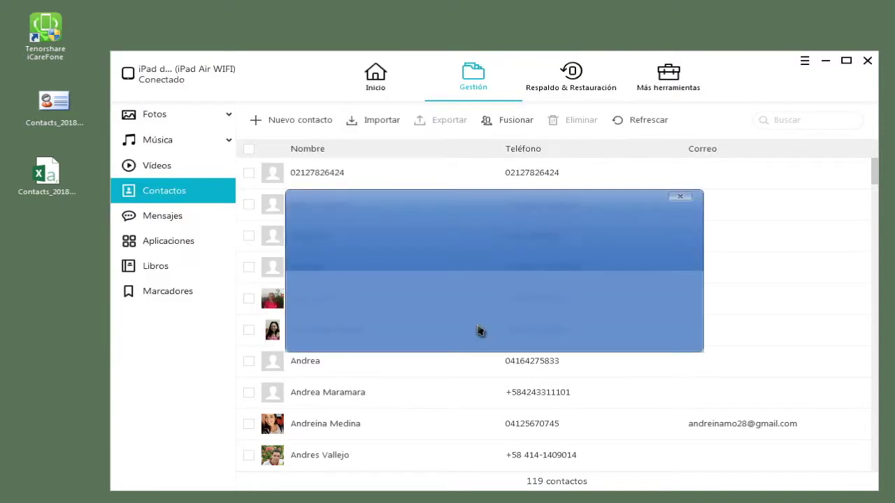
{"action": "left_click", "coordinate": [601, 323]}
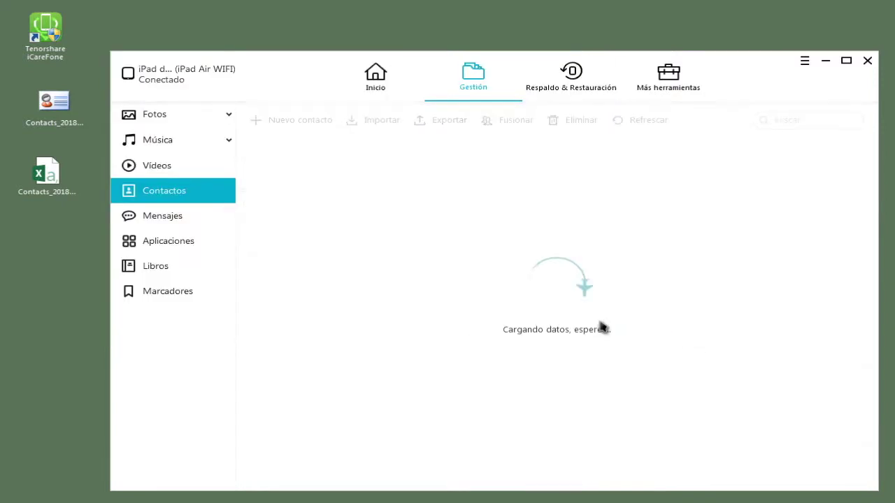
Search for "ejemplo", check the photo and details of the re-imported Ejemplo Contacto 1, and clear the search
{"action": "left_click", "coordinate": [787, 120]}
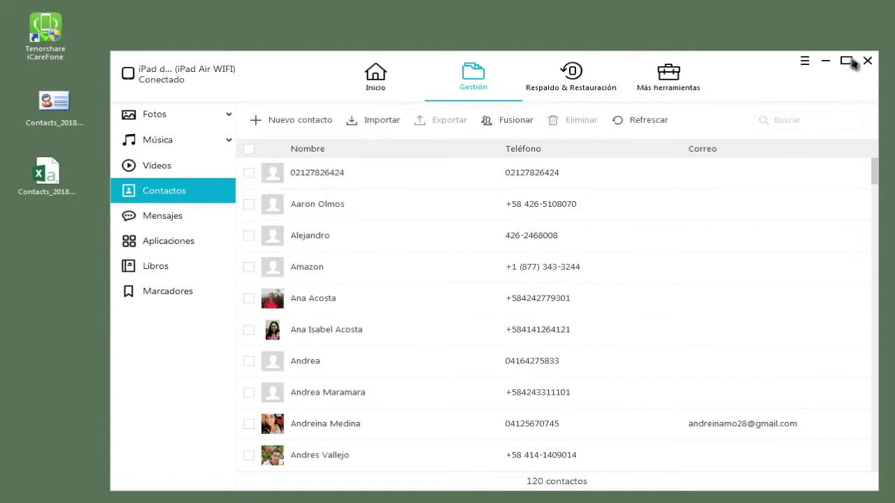
{"action": "type", "text": "ejemplo"}
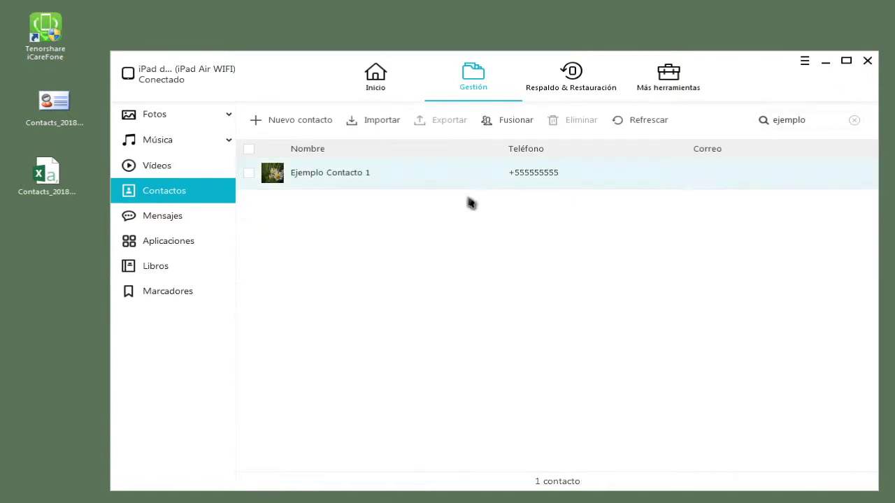
{"action": "left_click", "coordinate": [433, 174]}
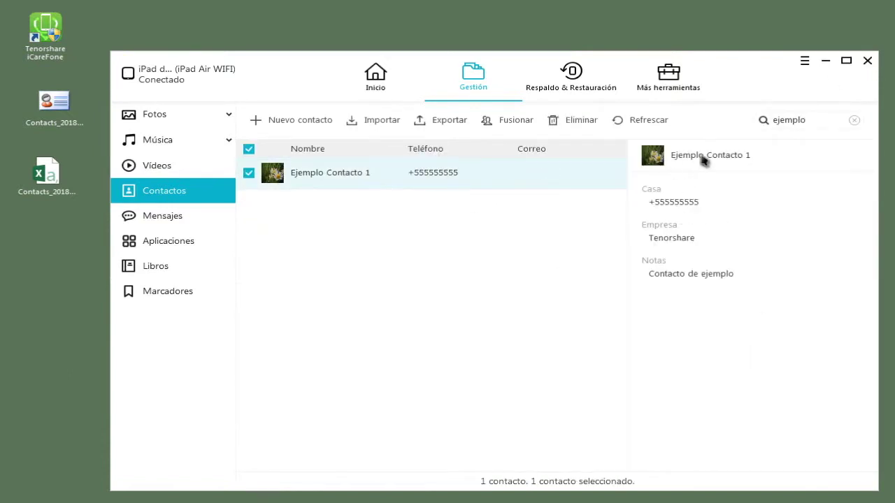
{"action": "key", "text": "BackSpace"}
{"action": "key", "text": "BackSpace"}
{"action": "key", "text": "BackSpace"}
{"action": "key", "text": "BackSpace"}
{"action": "key", "text": "BackSpace"}
{"action": "key", "text": "BackSpace"}
{"action": "key", "text": "BackSpace"}
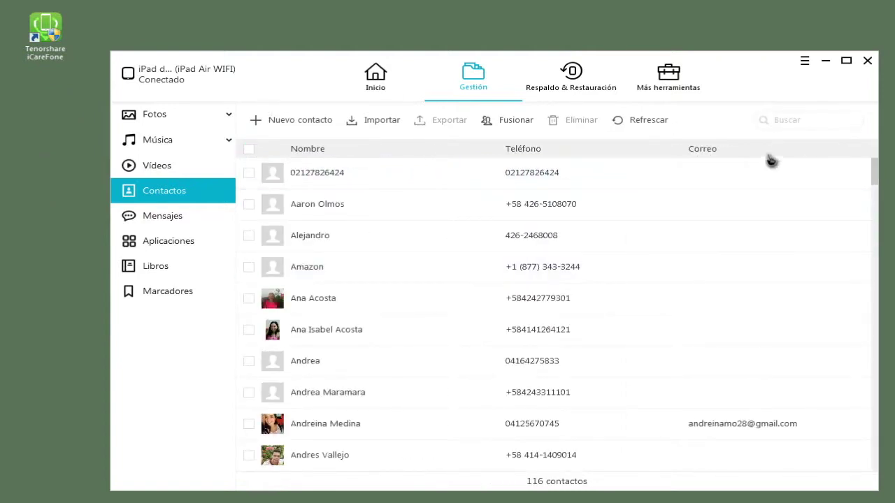
Search the contacts for the missing person's first name and import Contacts_20180823_105445.vcf from the user's home folder
{"action": "type", "text": "yilber"}
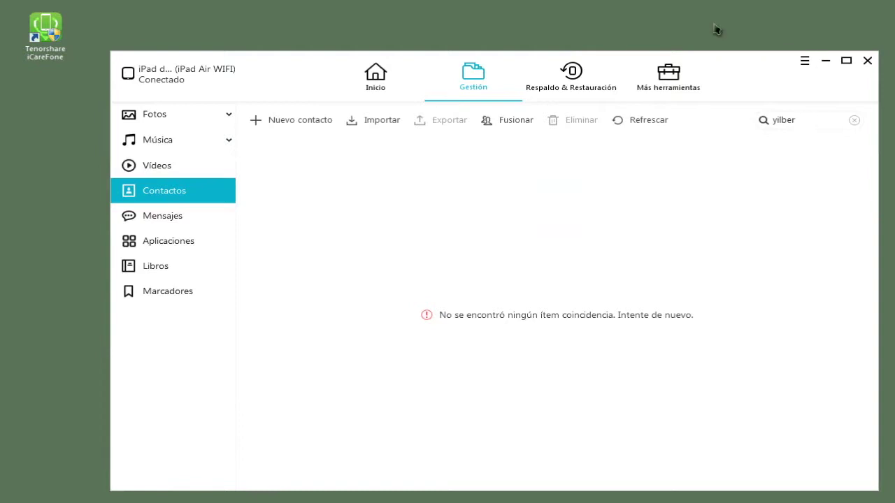
{"action": "left_click", "coordinate": [376, 123]}
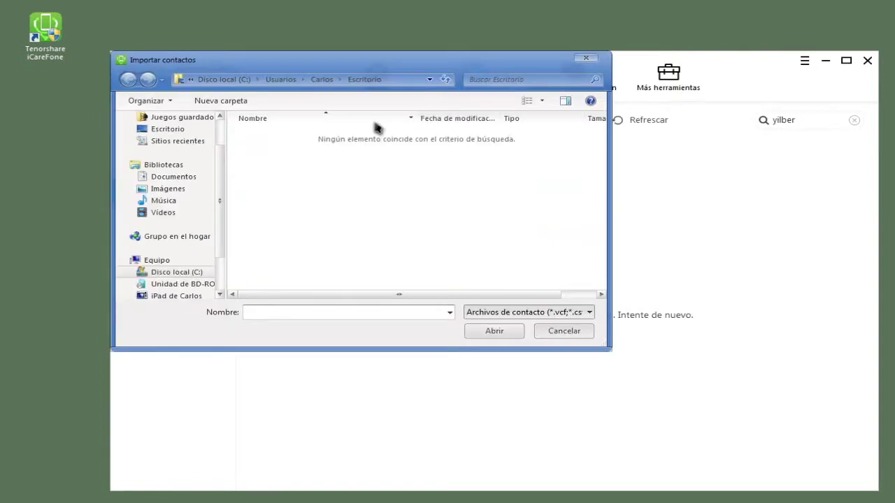
{"action": "scroll", "coordinate": [222, 132], "scroll_direction": "up", "scroll_amount": 2}
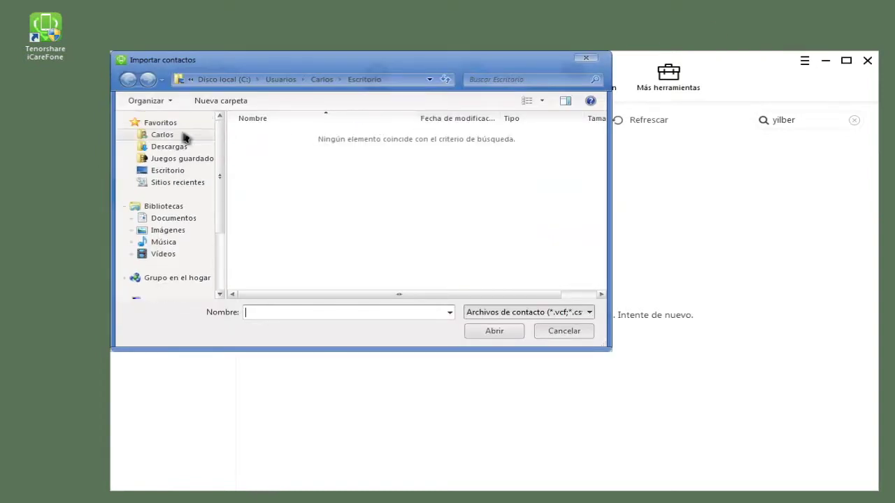
{"action": "left_click", "coordinate": [190, 138]}
{"action": "left_click", "coordinate": [457, 269]}
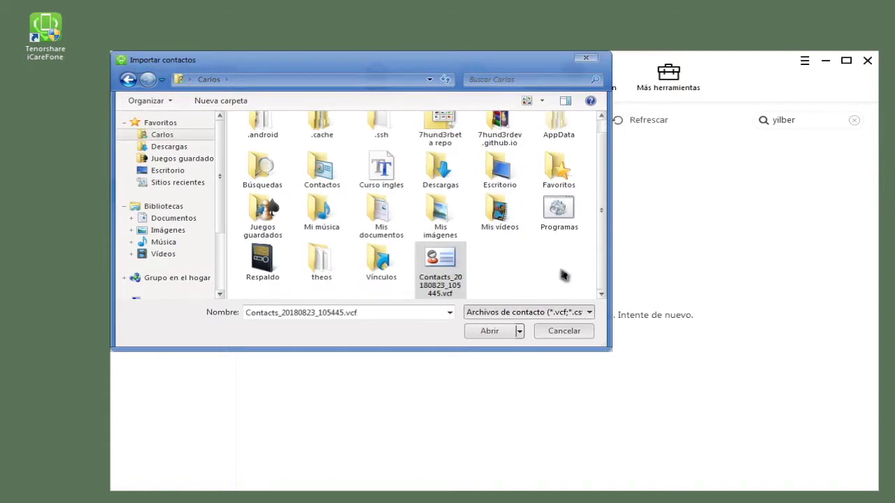
{"action": "left_click", "coordinate": [491, 332]}
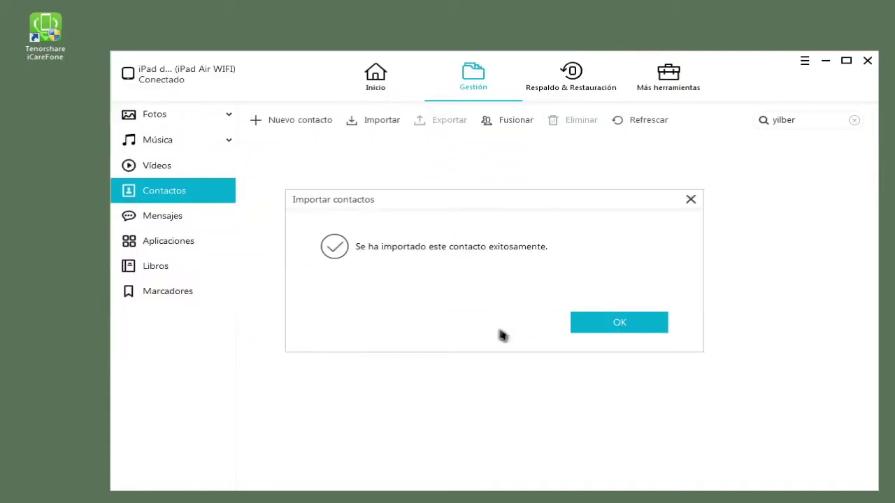
{"action": "left_click", "coordinate": [589, 332]}
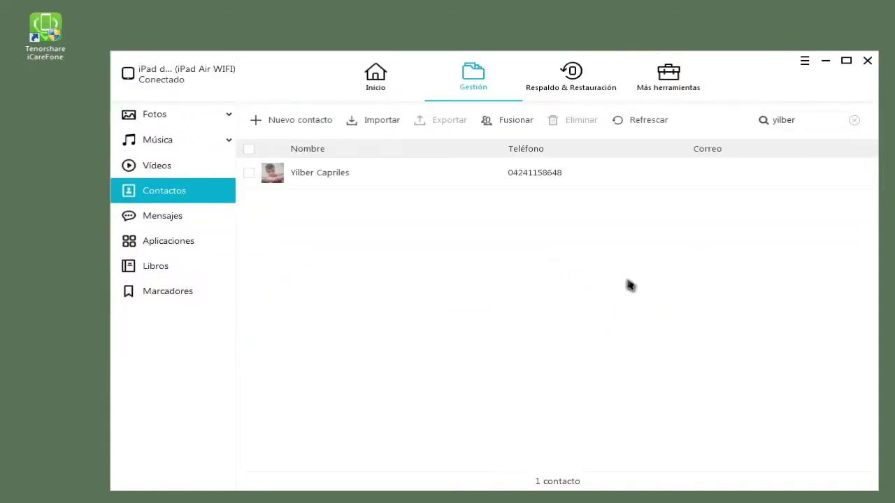
View the newly imported contact's details, clear the search and selection, and open the same contact near the end of the full list
{"action": "left_click", "coordinate": [595, 177]}
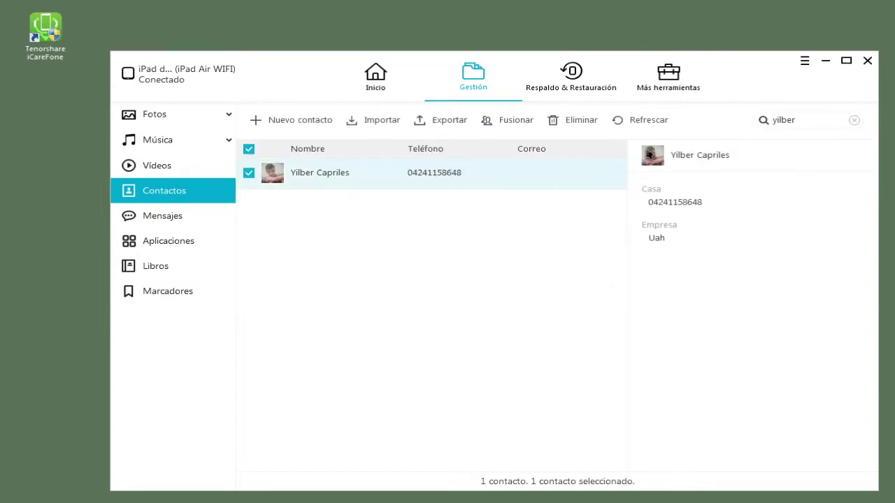
{"action": "left_click", "coordinate": [855, 120]}
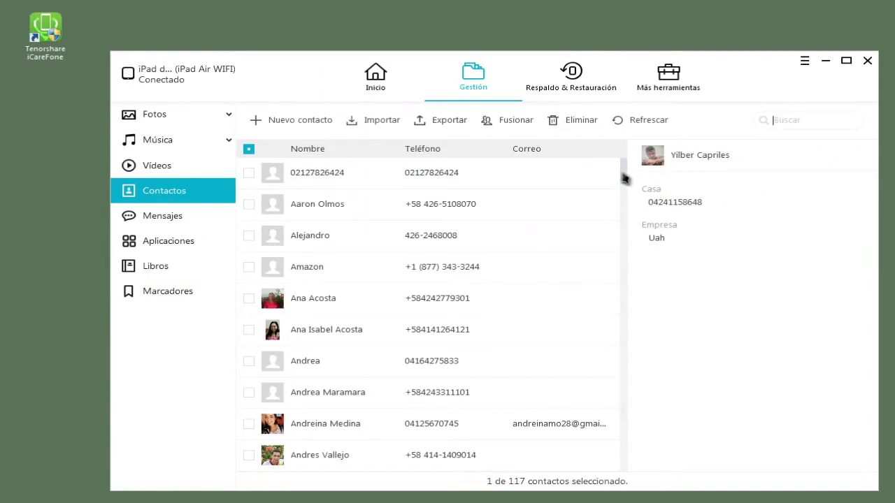
{"action": "left_click", "coordinate": [248, 149]}
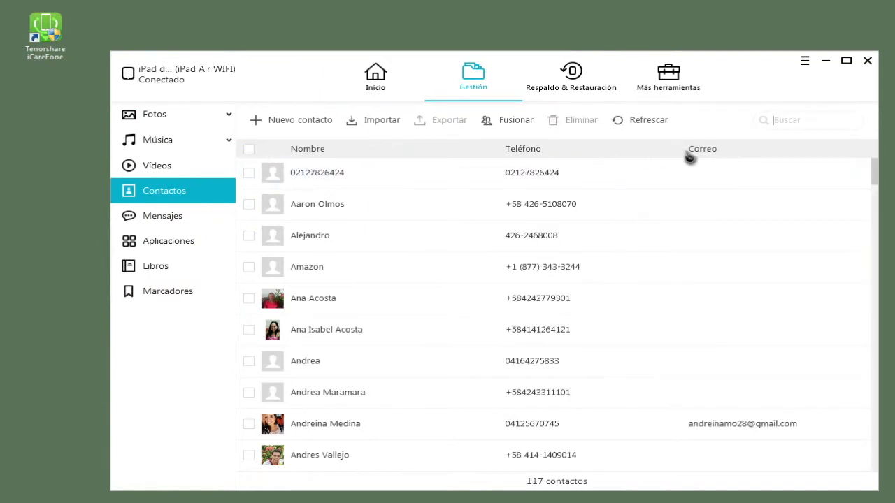
{"action": "left_click_drag", "start_coordinate": [873, 174], "coordinate": [871, 468]}
{"action": "left_click", "coordinate": [432, 355]}
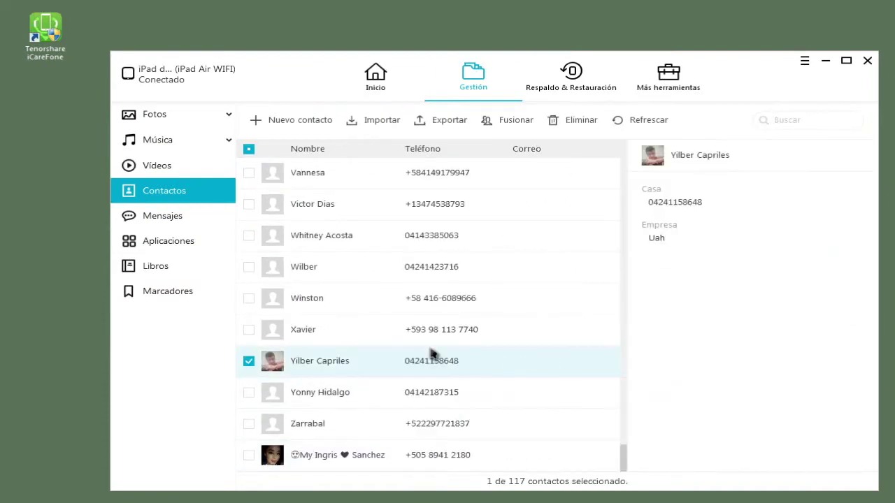
{"action": "left_click", "coordinate": [507, 123]}
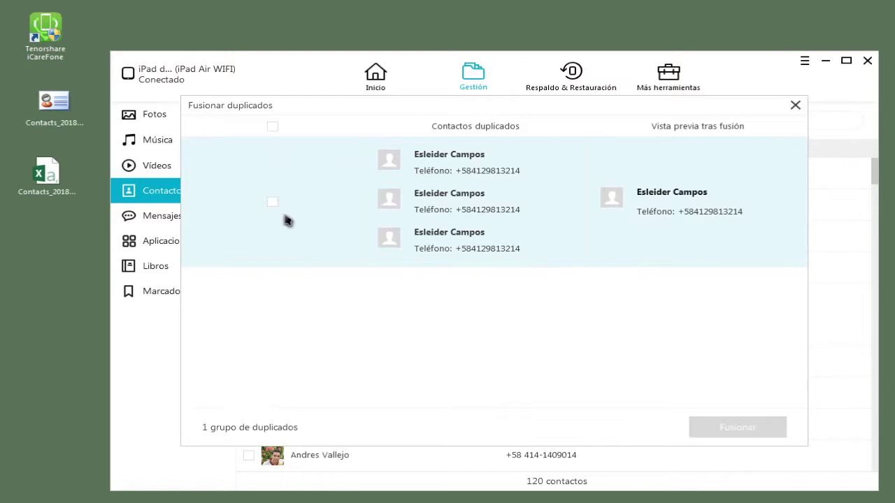
{"action": "left_click", "coordinate": [304, 214]}
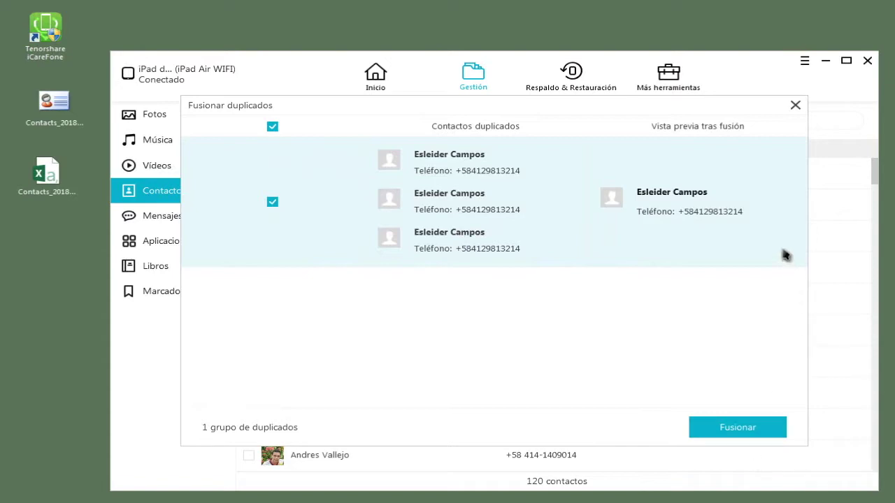
{"action": "left_click", "coordinate": [795, 107]}
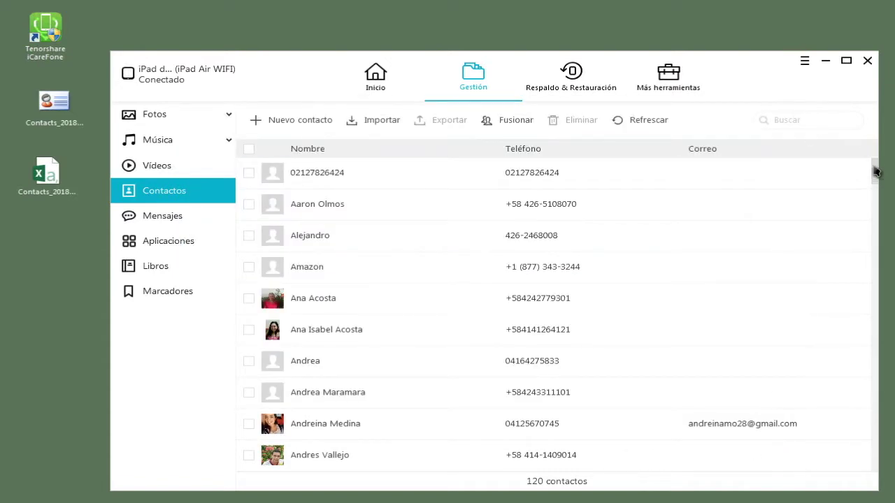
Find the three identical contacts listed just above Fedex and compare their names and phone numbers
{"action": "left_click_drag", "start_coordinate": [875, 172], "coordinate": [871, 237]}
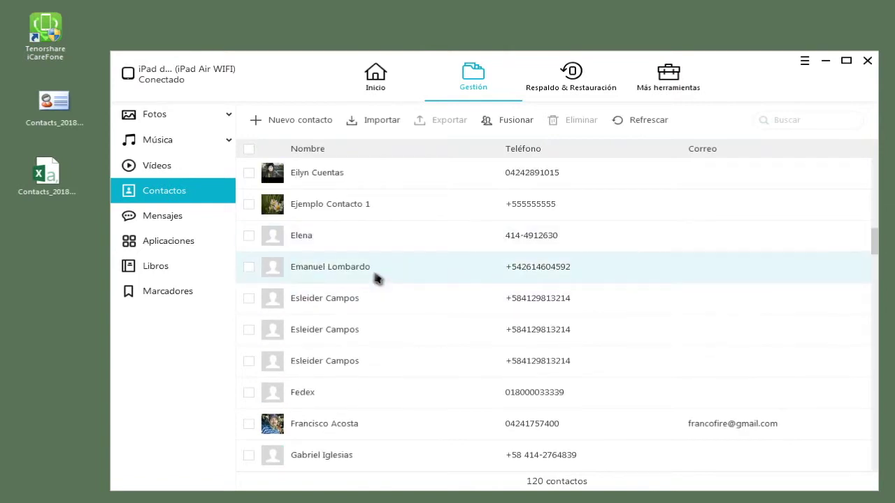
{"action": "left_click", "coordinate": [356, 305]}
{"action": "left_click", "coordinate": [249, 361]}
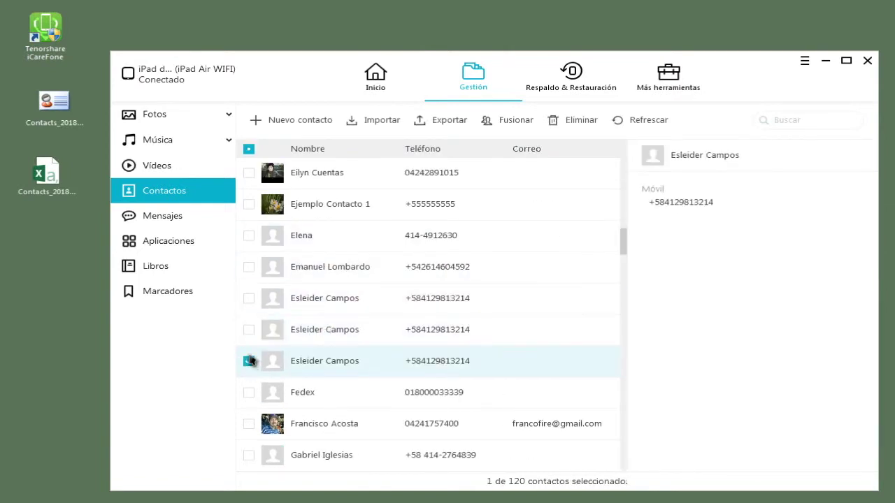
{"action": "left_click", "coordinate": [250, 330]}
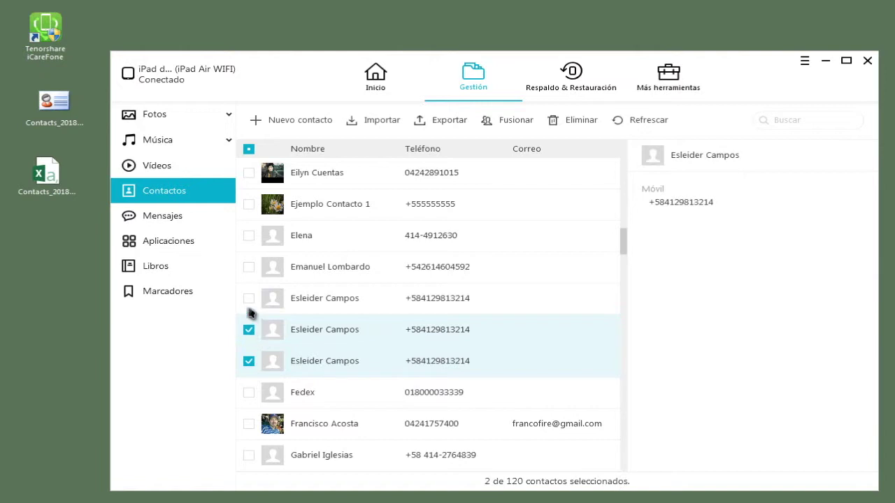
{"action": "left_click", "coordinate": [413, 278]}
{"action": "left_click", "coordinate": [375, 302]}
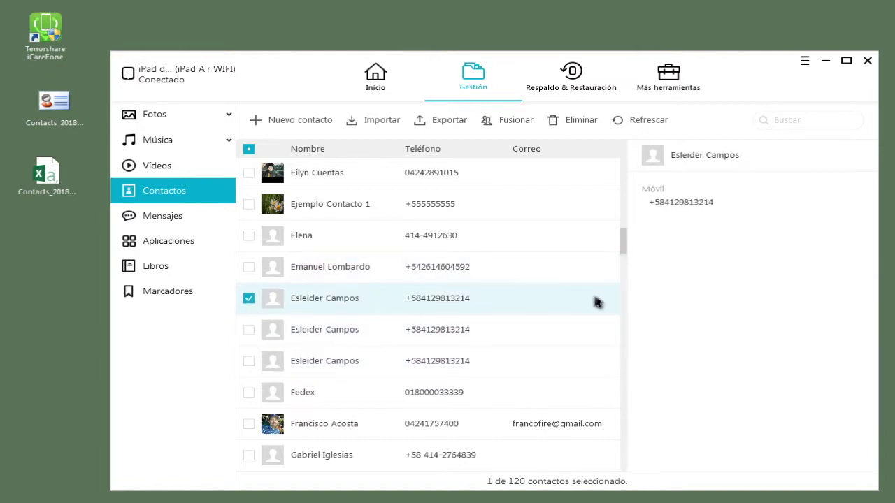
Merge the only group of duplicate contacts into a single contact and open the merged entry's details in the contact list
{"action": "left_click", "coordinate": [531, 124]}
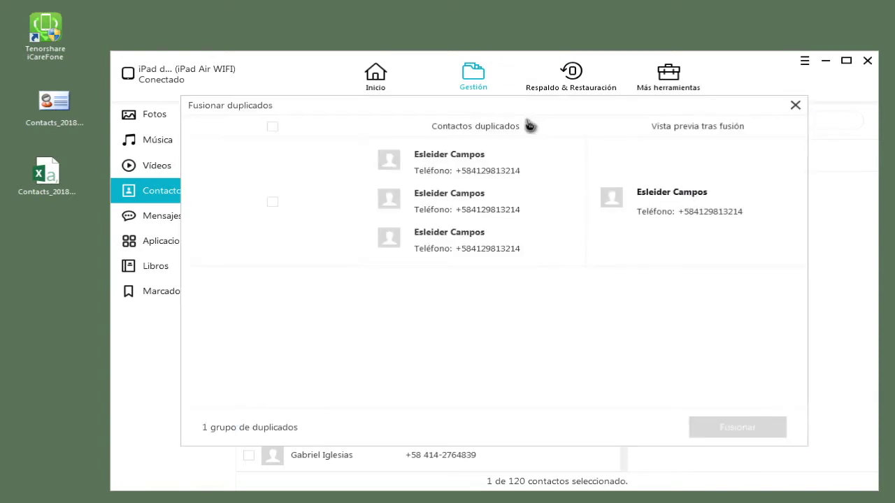
{"action": "left_click", "coordinate": [337, 204]}
{"action": "left_click", "coordinate": [737, 435]}
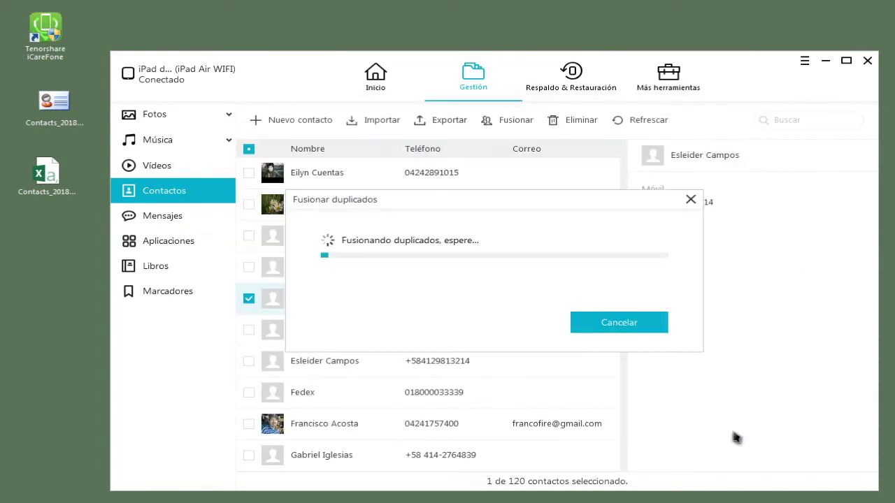
{"action": "left_click", "coordinate": [650, 323]}
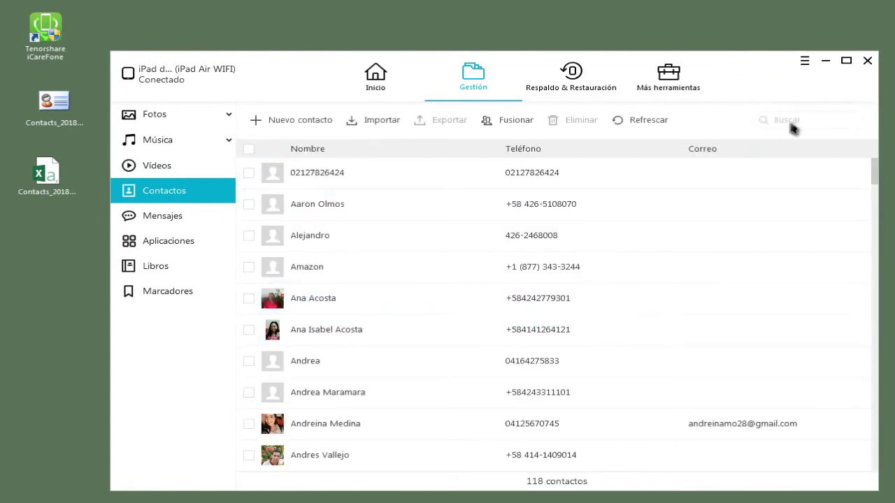
{"action": "left_click_drag", "start_coordinate": [875, 173], "coordinate": [878, 246]}
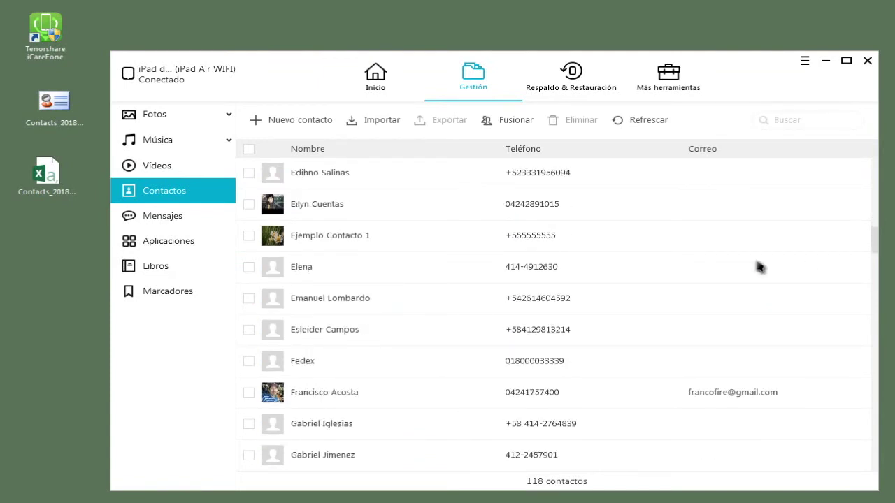
{"action": "left_click", "coordinate": [413, 331]}
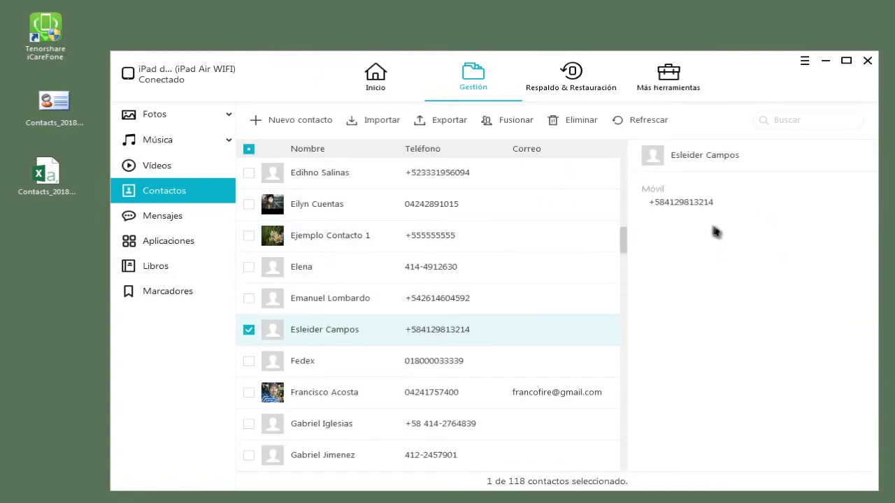